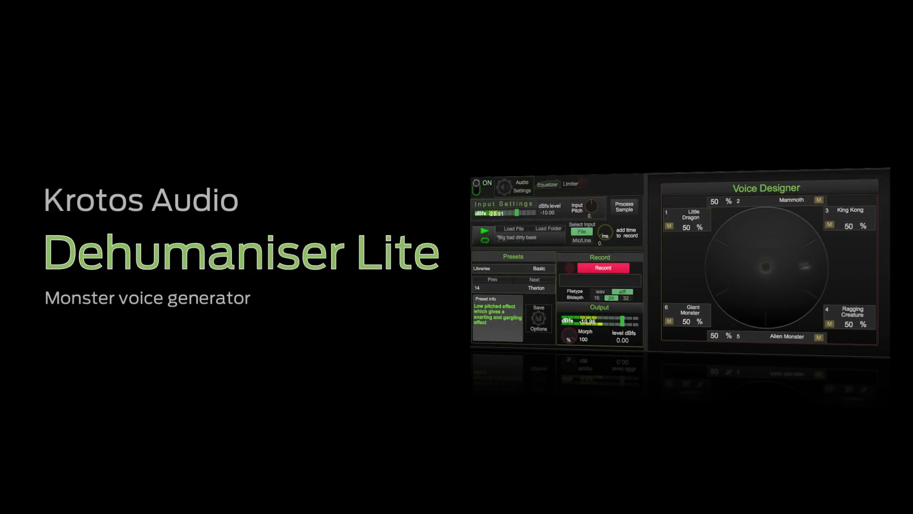
# Step: Move the Voice Designer puck up-right so King Kong reaches 76% and Mammoth 73%
pyautogui.moveTo(765, 267); pyautogui.dragTo(795, 225)
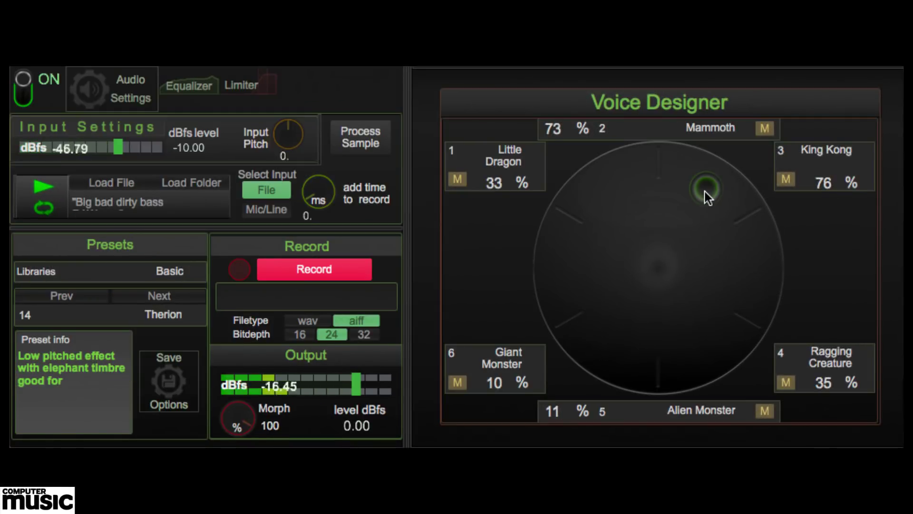
# Step: Mute Ragging Creature and Little Dragon, reshape the voice blend, then relaunch Dehumaniser Lite from Applications
pyautogui.moveTo(705, 191); pyautogui.dragTo(754, 339)
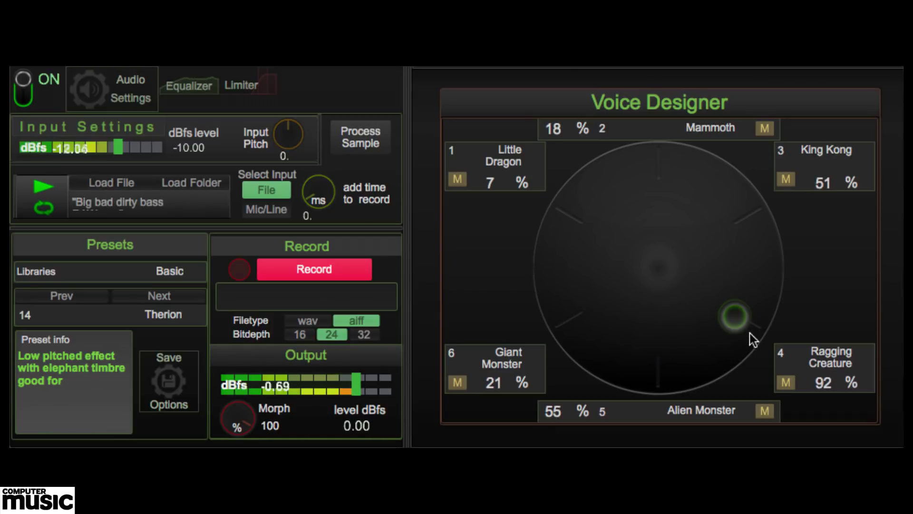
pyautogui.click(786, 382)
pyautogui.click(458, 180)
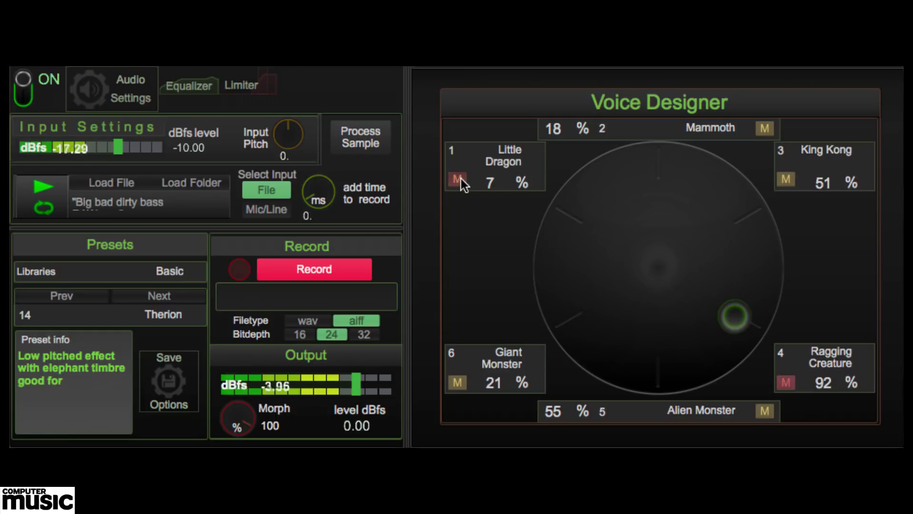
pyautogui.moveTo(735, 318); pyautogui.dragTo(591, 211)
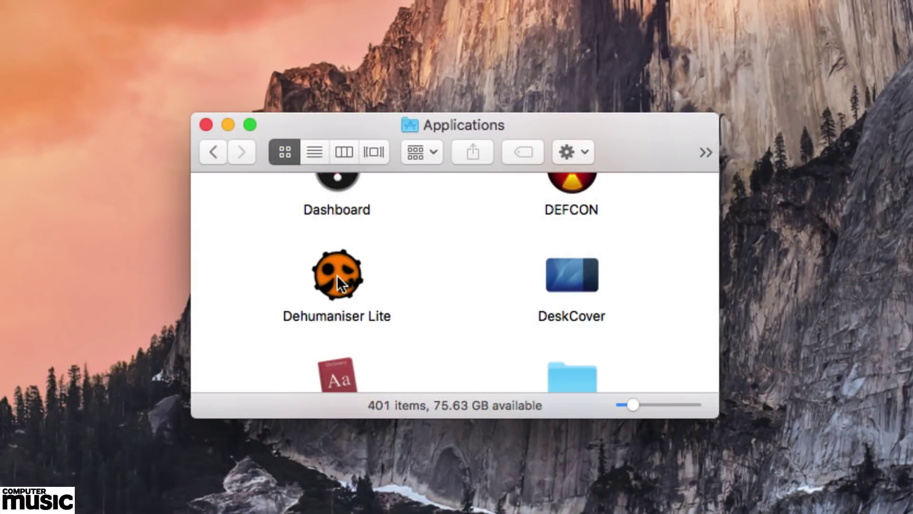
pyautogui.doubleClick(336, 275)
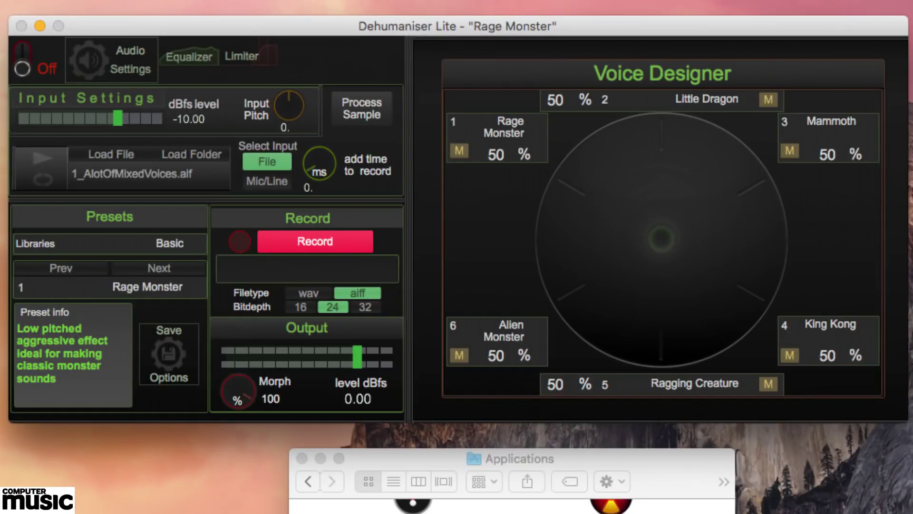
# Step: Power the effect on, set input level 0.60, use Mic/Line Channel 1, and record to a new aiff
pyautogui.click(29, 58)
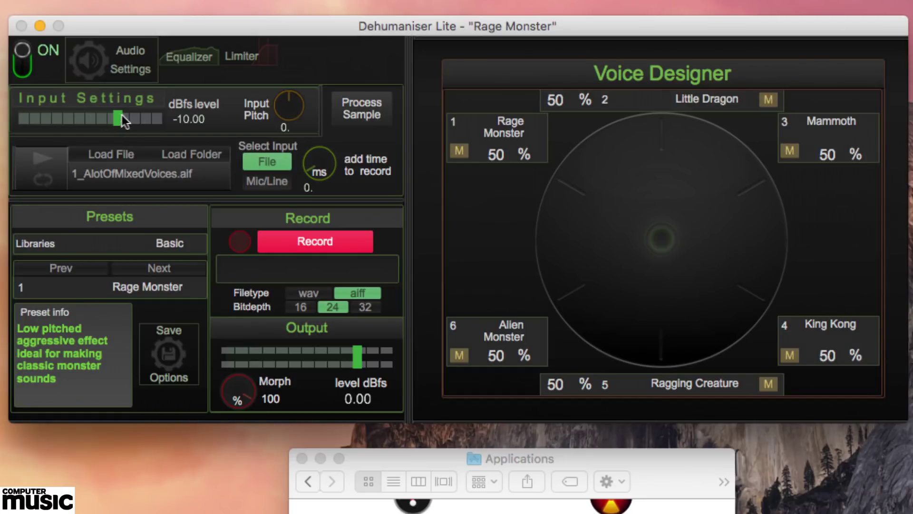
pyautogui.moveTo(121, 118); pyautogui.dragTo(135, 118)
pyautogui.click(274, 181)
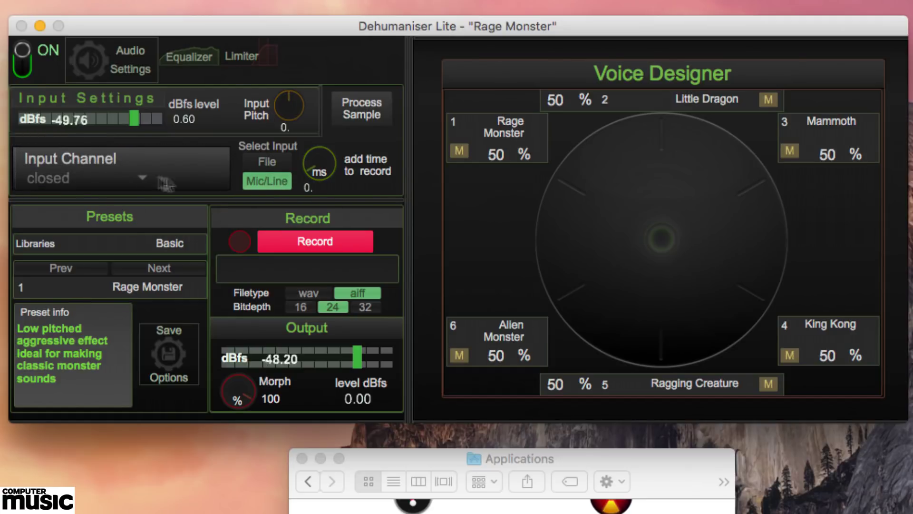
pyautogui.click(134, 176)
pyautogui.click(101, 230)
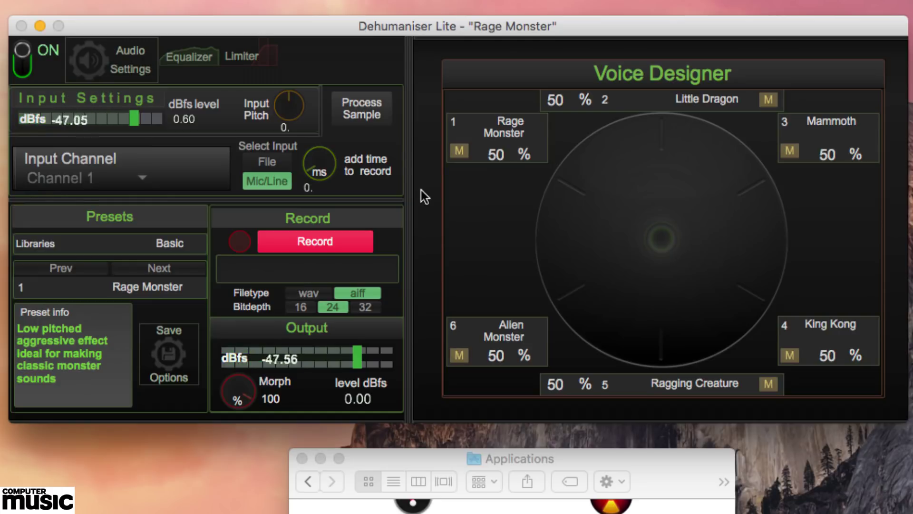
pyautogui.click(327, 239)
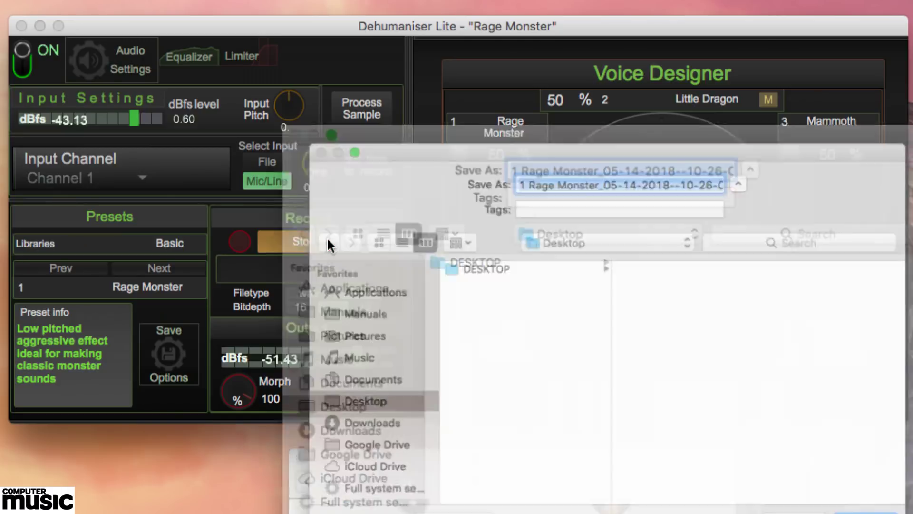
pyautogui.press('Return')
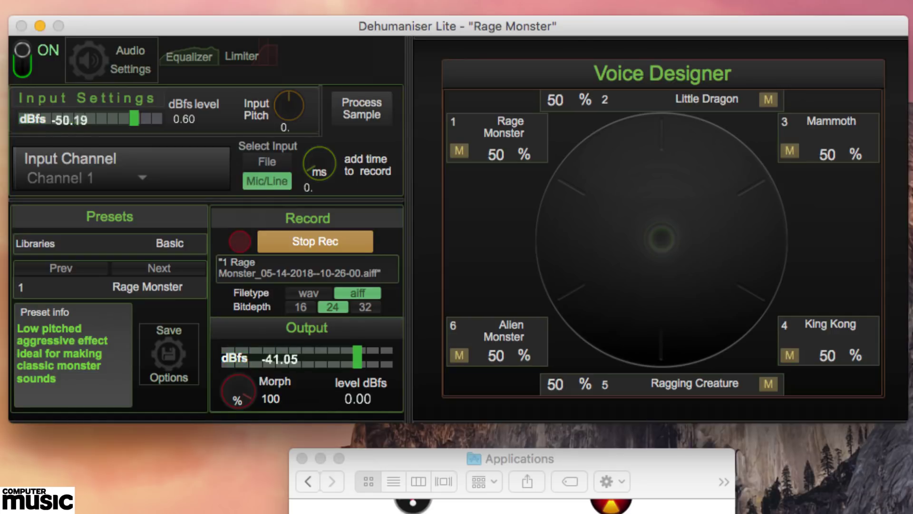
# Step: Stop recording and preview the dry INPUT-1 file on the desktop in Quick Look
pyautogui.click(357, 237)
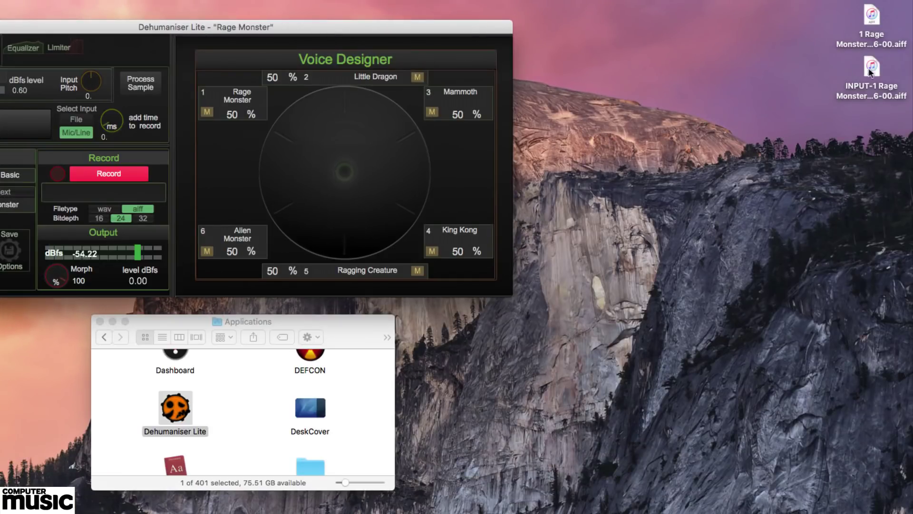
pyautogui.click(871, 69)
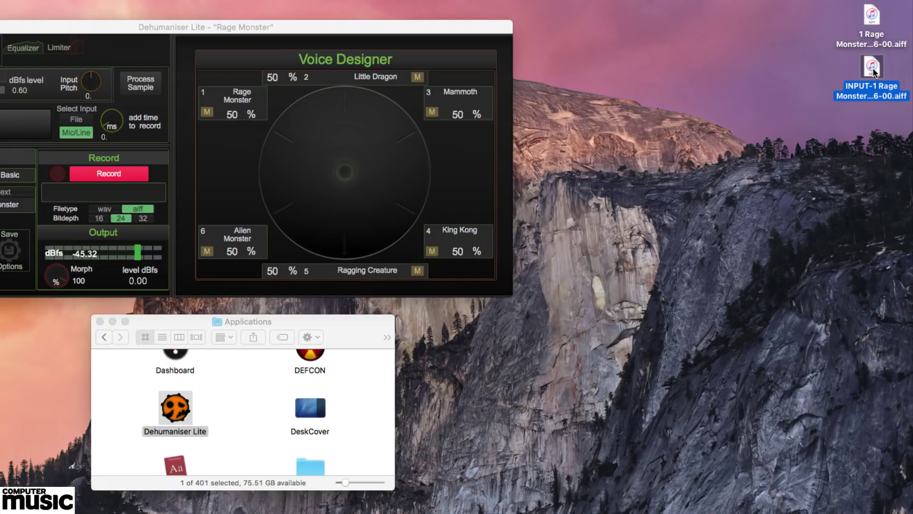
pyautogui.press('space')
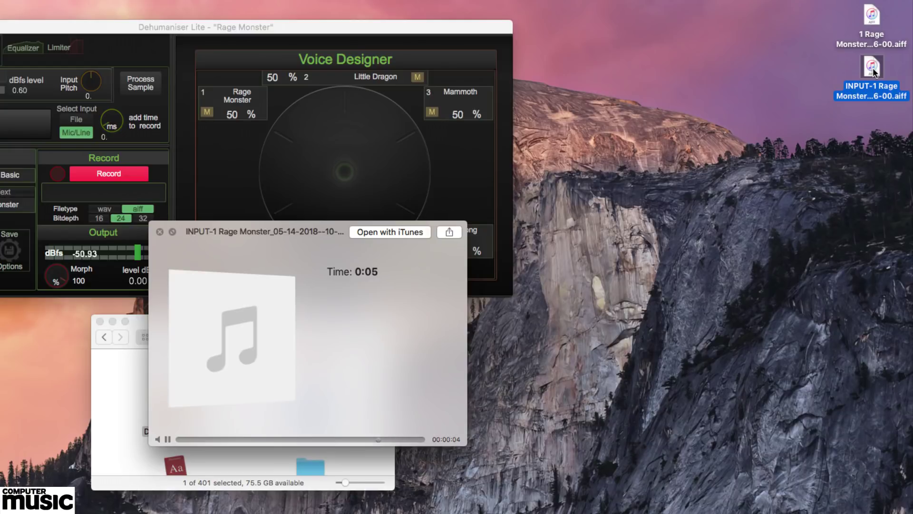
# Step: Preview the processed Rage Monster aiff recording in Quick Look
pyautogui.press('space')
pyautogui.press('Up')
pyautogui.press('space')
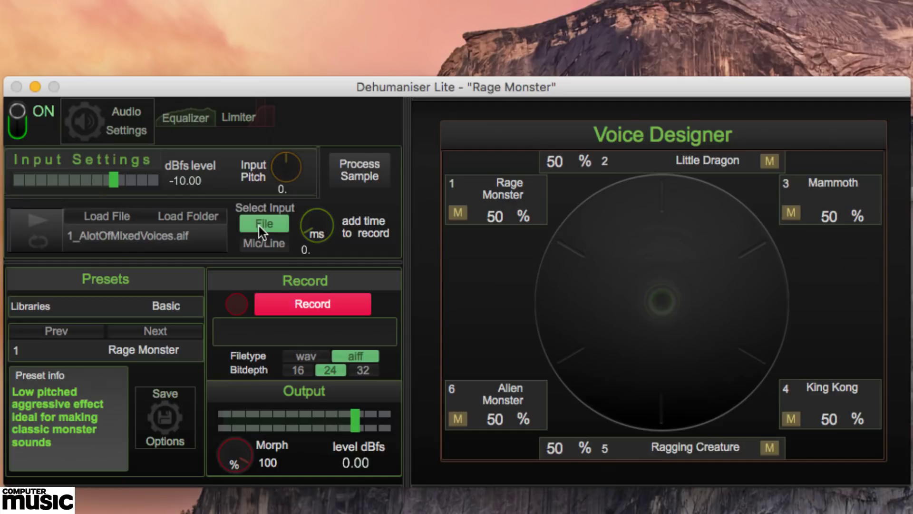
# Step: Load the single sample file ahh hard h2.wav
pyautogui.click(107, 216)
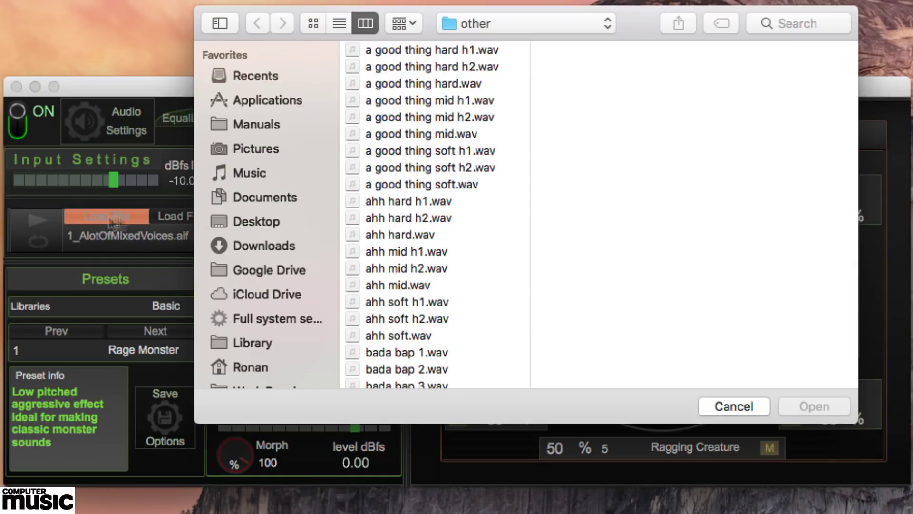
pyautogui.click(420, 218)
pyautogui.click(814, 406)
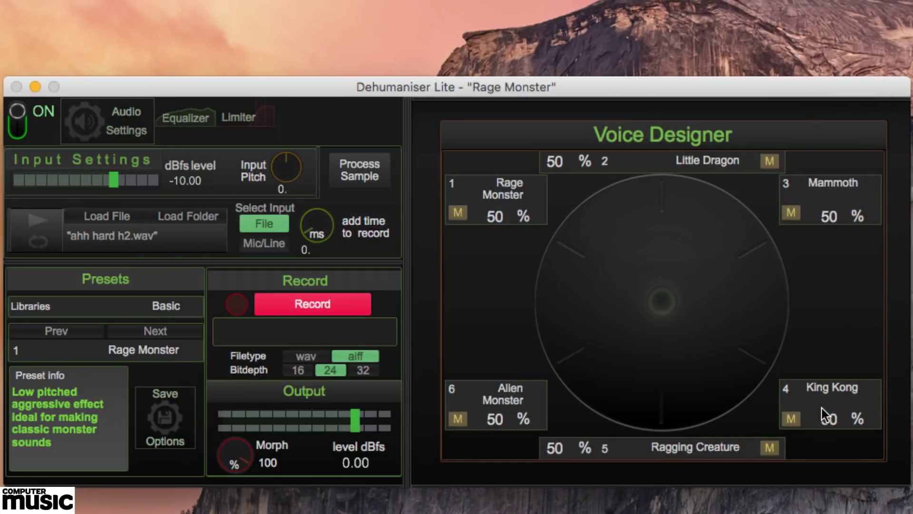
# Step: Load the 'other' sample folder and play hey hard.wav through Rage Monster
pyautogui.click(184, 215)
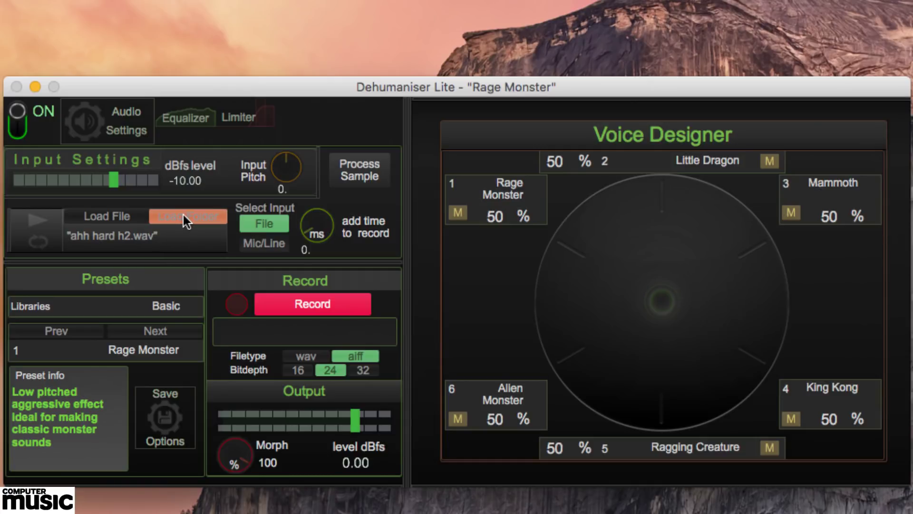
pyautogui.click(815, 407)
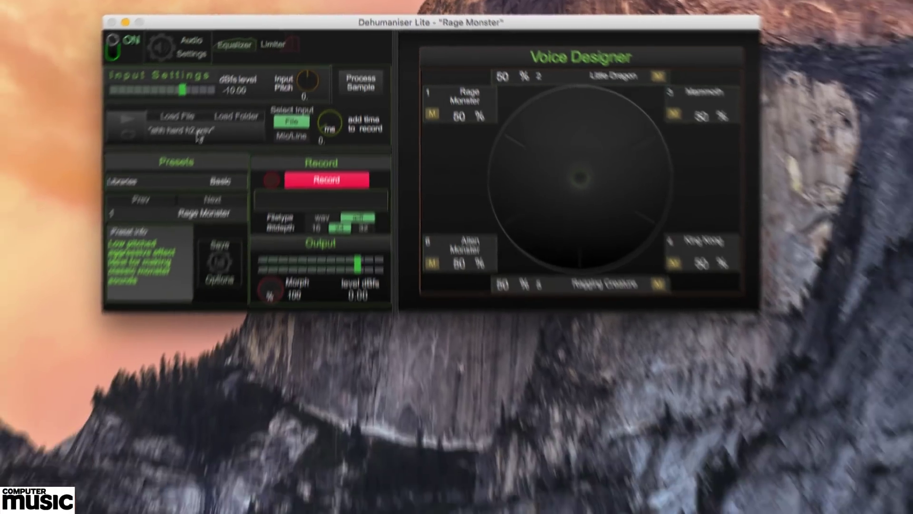
pyautogui.click(133, 237)
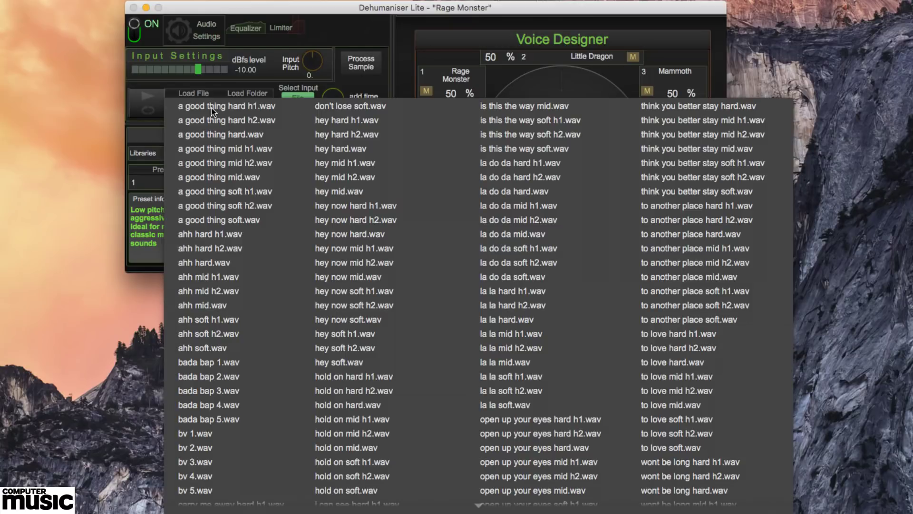
pyautogui.click(314, 149)
pyautogui.click(145, 97)
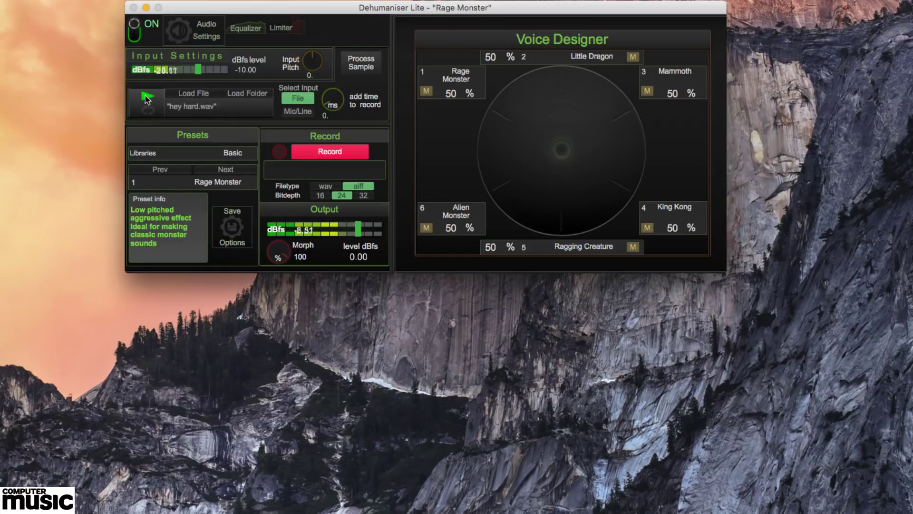
# Step: Switch to la do da soft h2.wav and play it
pyautogui.click(188, 107)
pyautogui.click(475, 220)
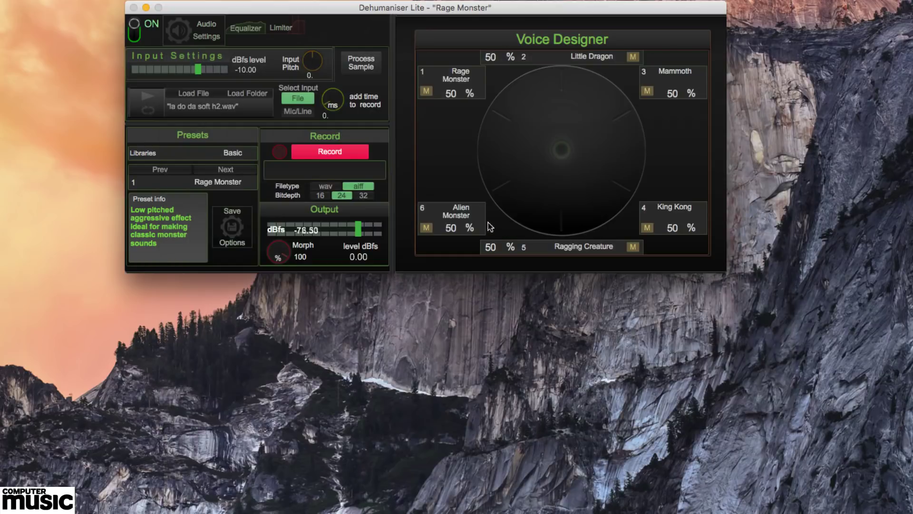
pyautogui.click(140, 99)
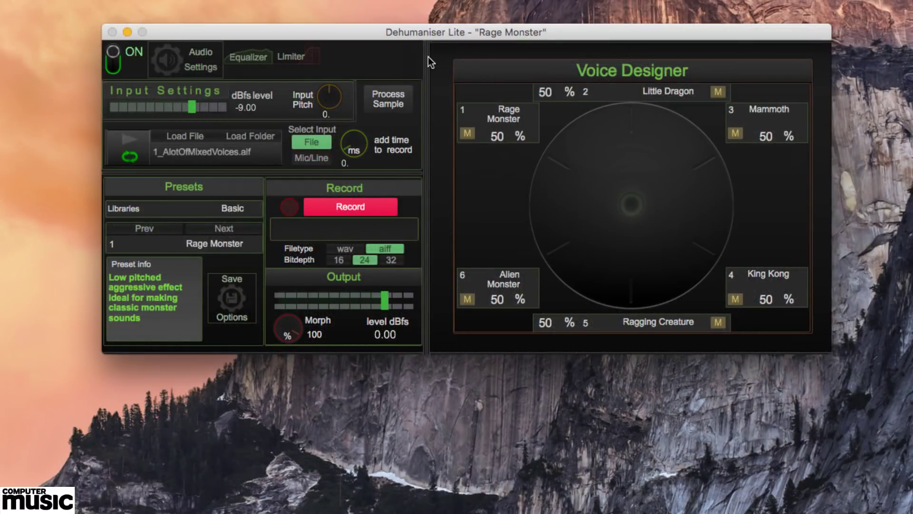
# Step: Load 2_MaleVoiceDialogueTest.wav, toggle the effect between bypassed and engaged, and play it
pyautogui.click(190, 152)
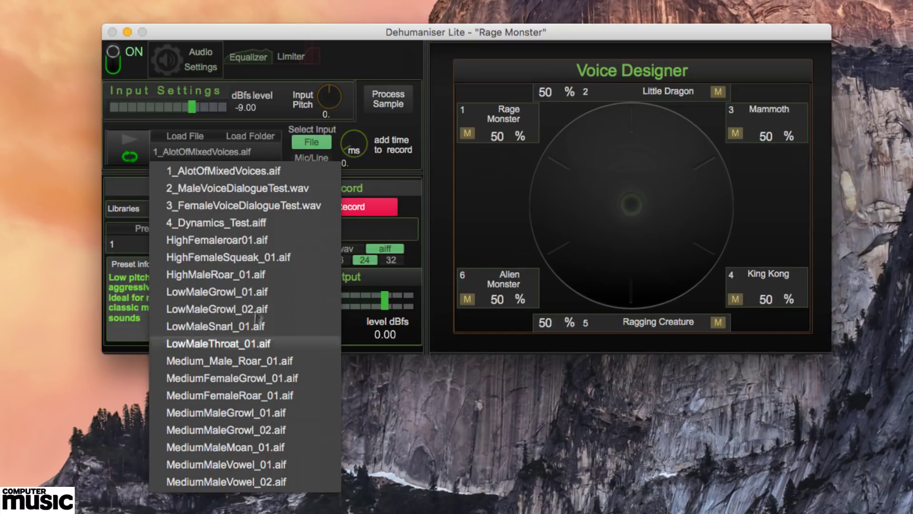
pyautogui.click(268, 190)
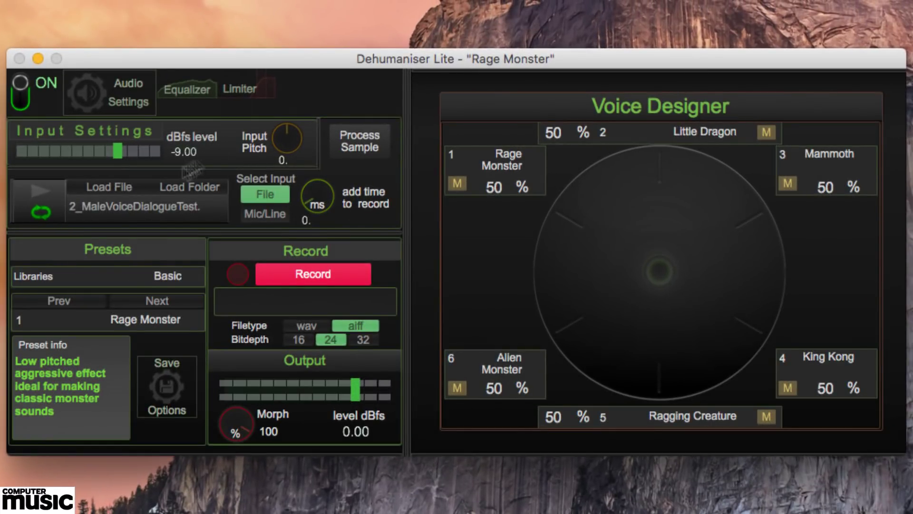
pyautogui.click(22, 102)
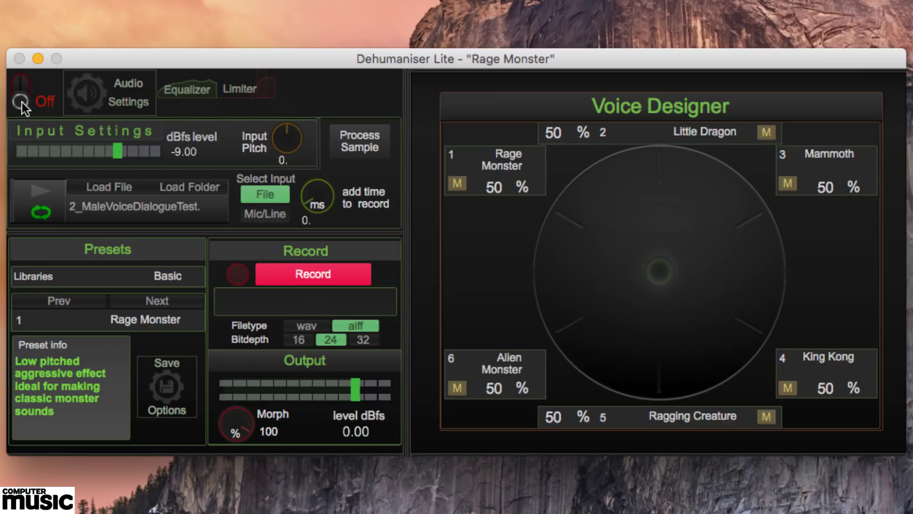
pyautogui.click(21, 101)
pyautogui.click(22, 101)
pyautogui.press('space')
pyautogui.press('space')
pyautogui.press('space')
pyautogui.press('space')
pyautogui.press('space')
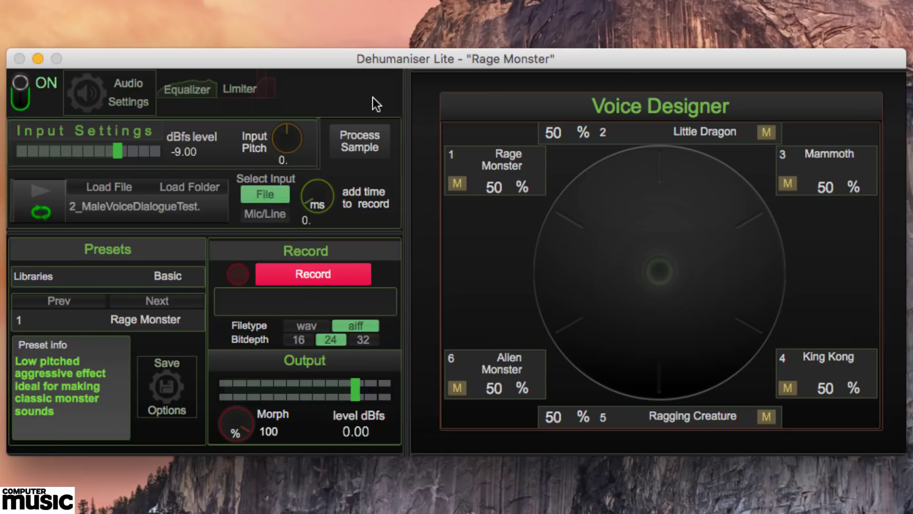
pyautogui.click(39, 191)
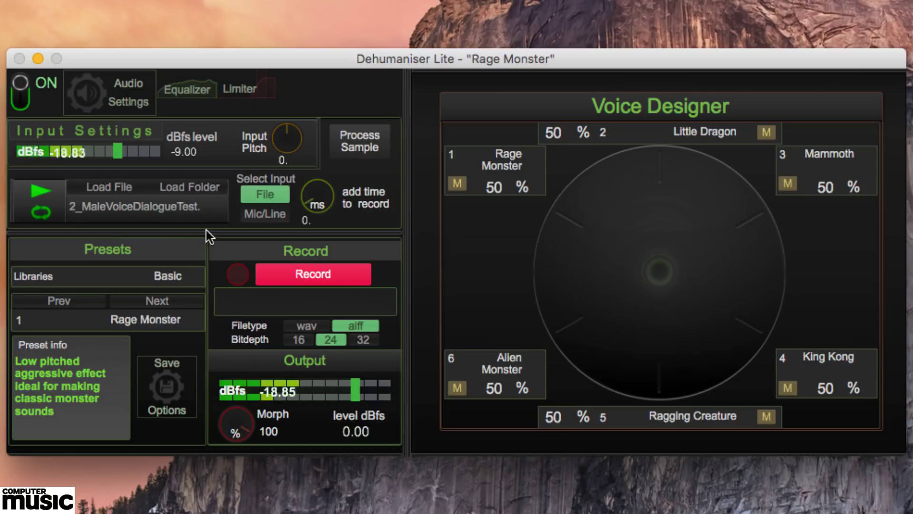
# Step: In the Basic library, audition 5 Ragging Creature, Alien Monster and Giant Monster
pyautogui.click(175, 280)
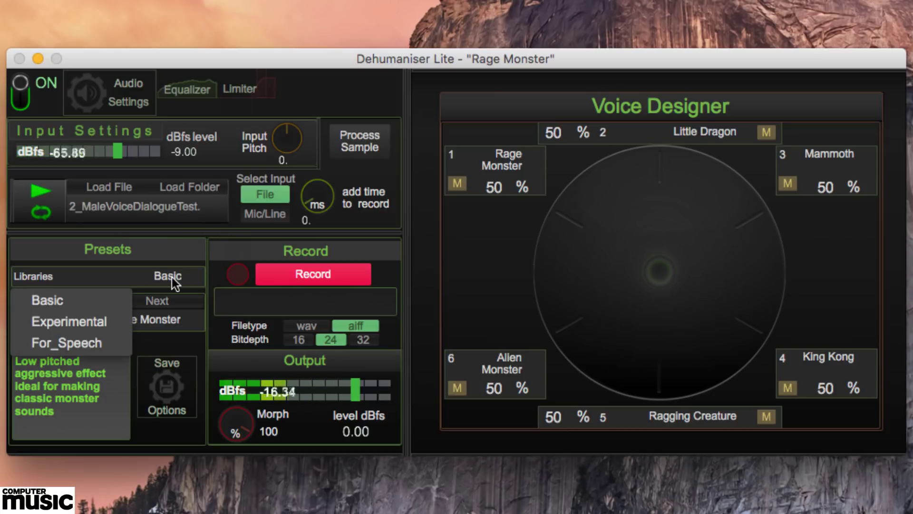
pyautogui.click(107, 301)
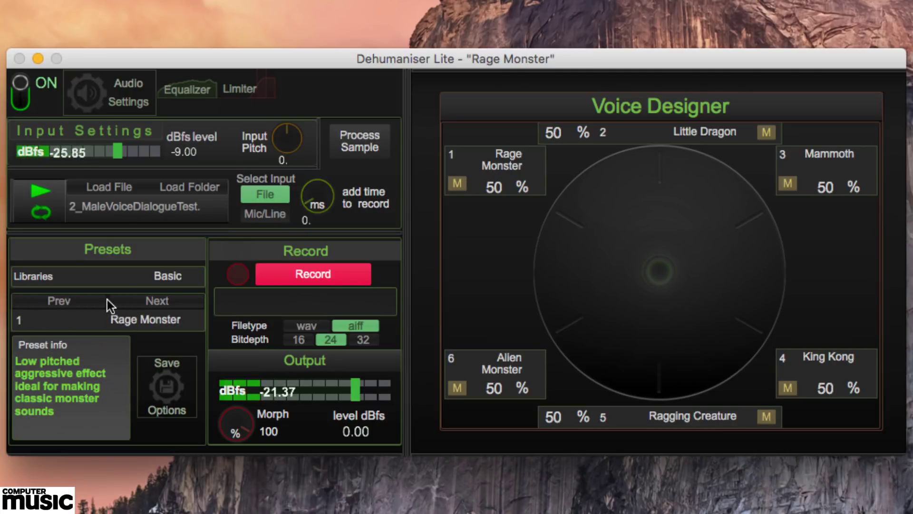
pyautogui.click(153, 320)
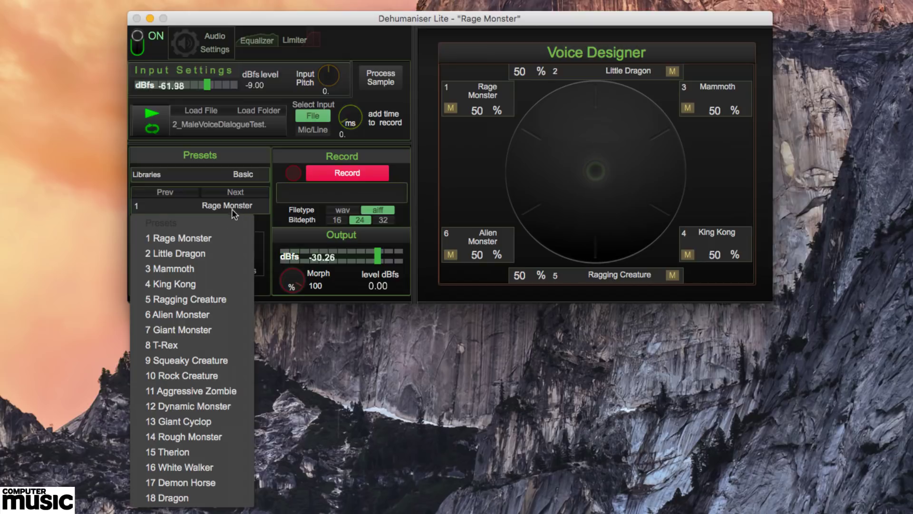
pyautogui.click(207, 301)
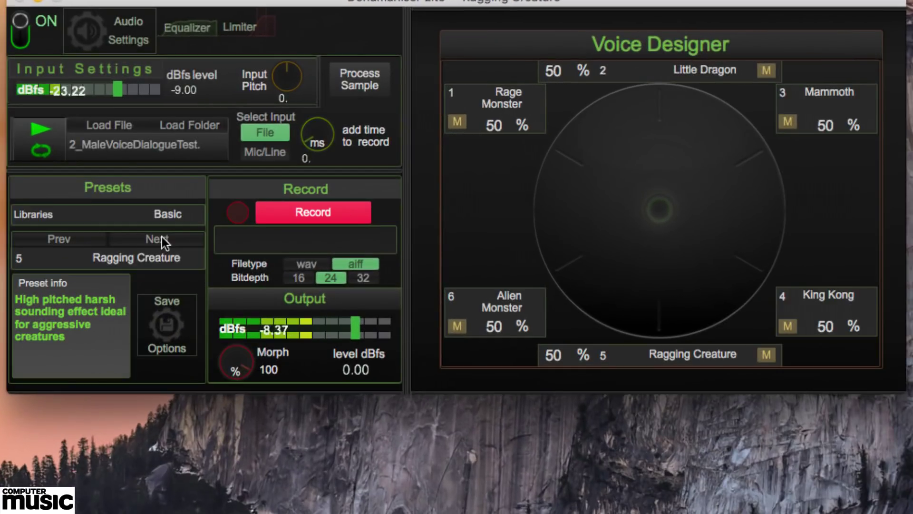
pyautogui.click(162, 239)
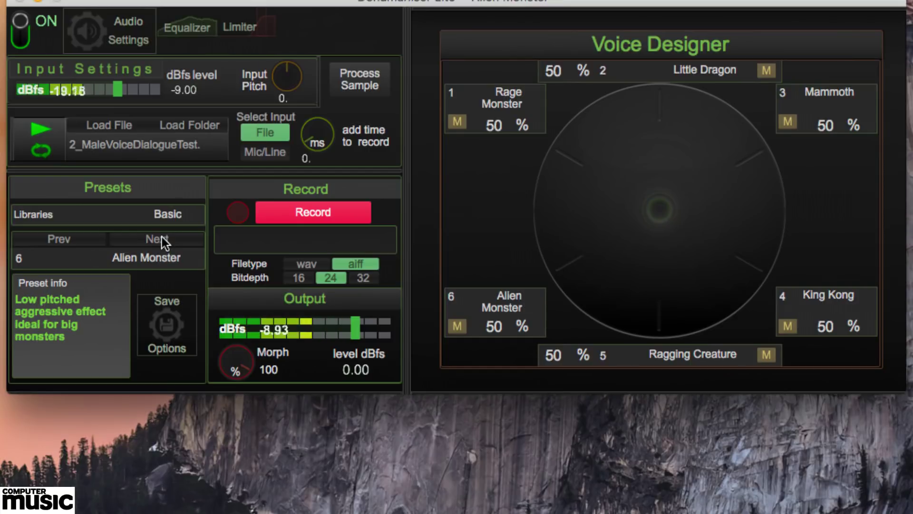
pyautogui.click(162, 240)
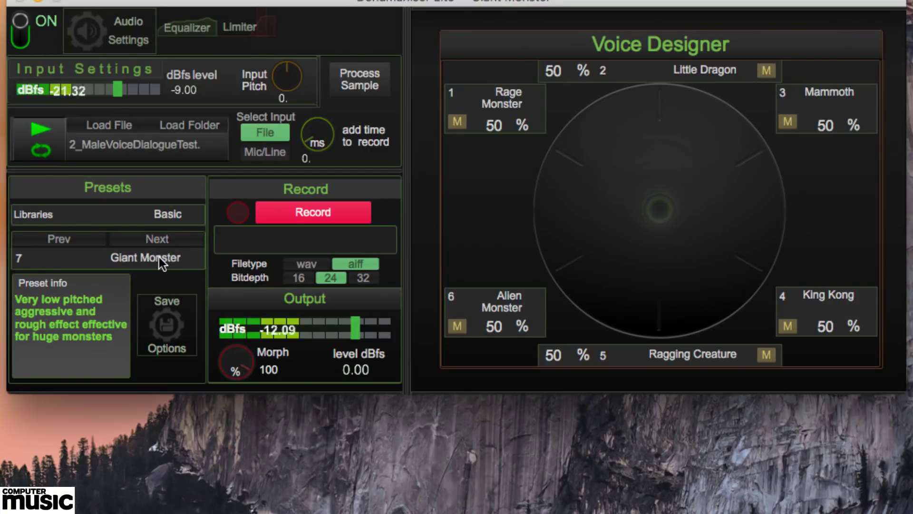
# Step: Audition 13 Giant Cyclop, Rough Monster, Therion, and end on 16 White Walker
pyautogui.click(159, 257)
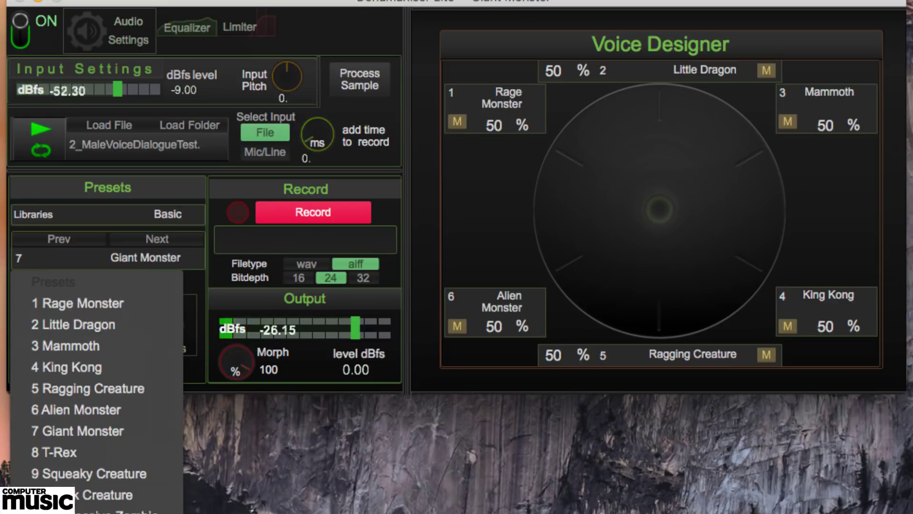
pyautogui.click(72, 512)
pyautogui.click(168, 244)
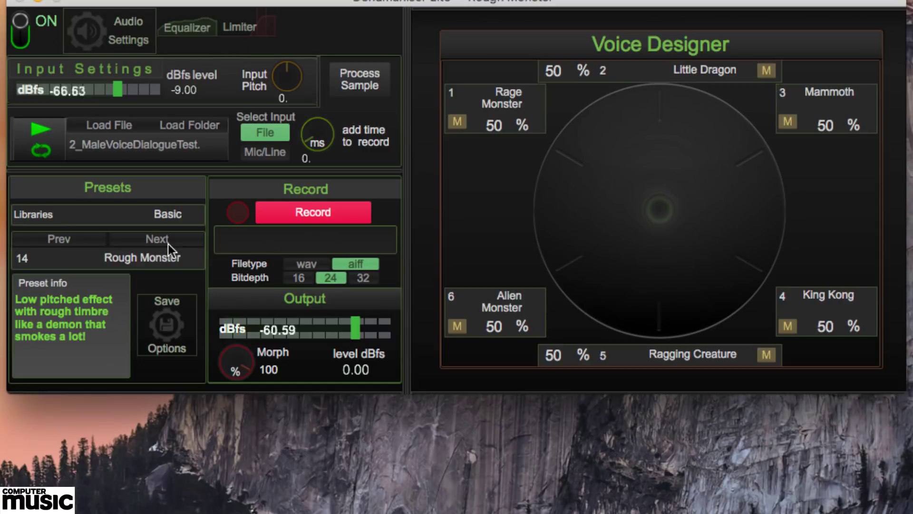
pyautogui.click(167, 243)
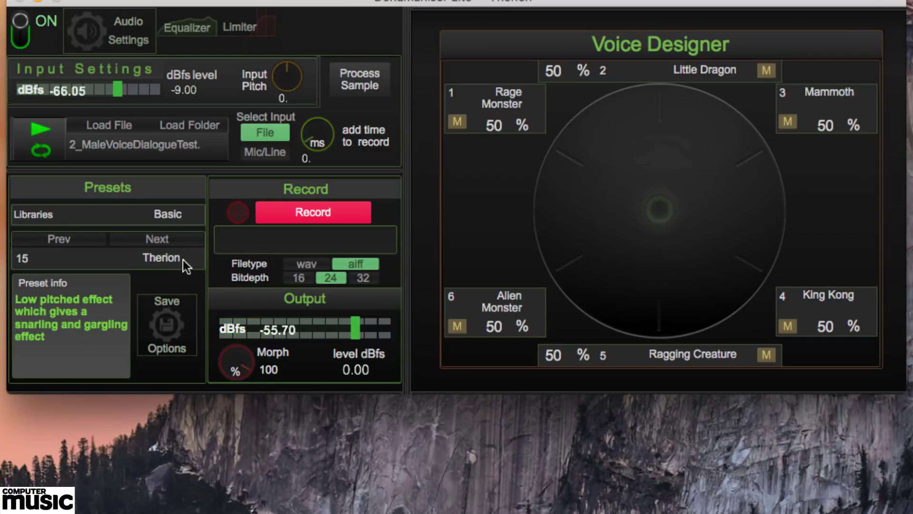
pyautogui.click(149, 239)
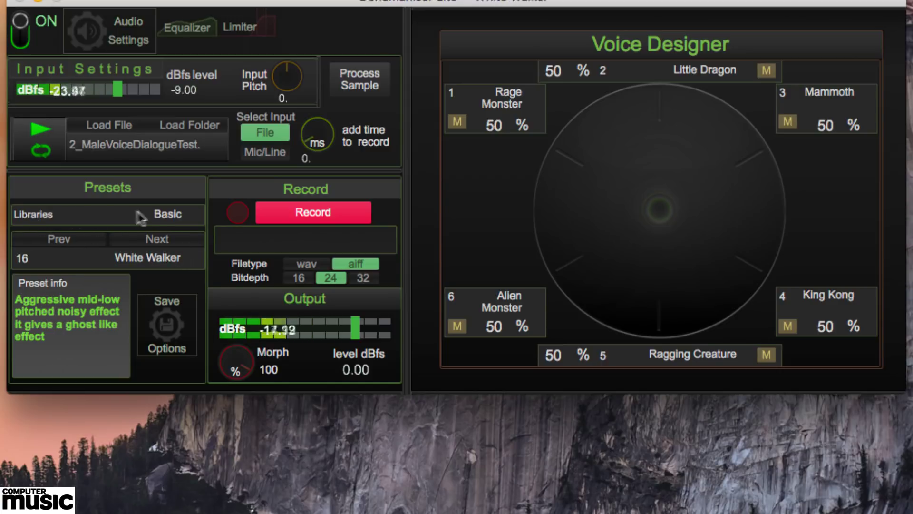
pyautogui.click(177, 215)
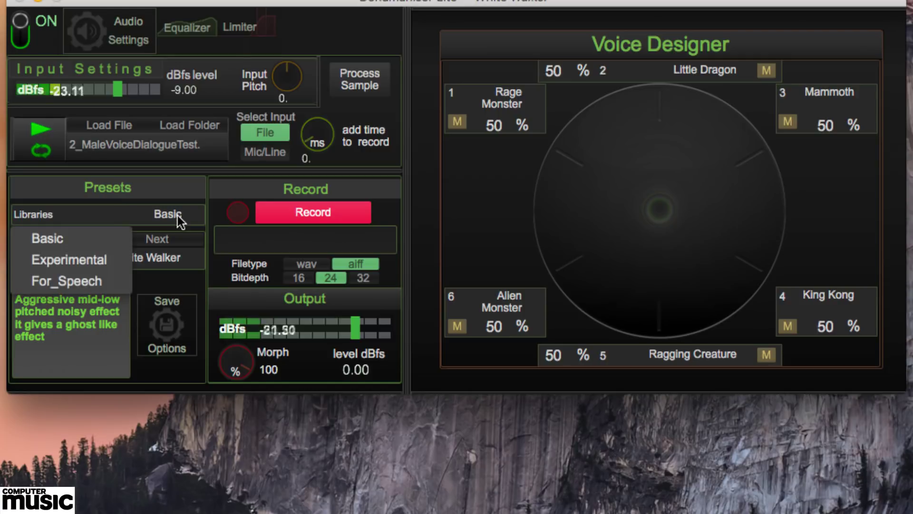
# Step: Switch to the Experimental library and audition 3 Insect Alien, District 9 and Snoring Creature
pyautogui.click(110, 260)
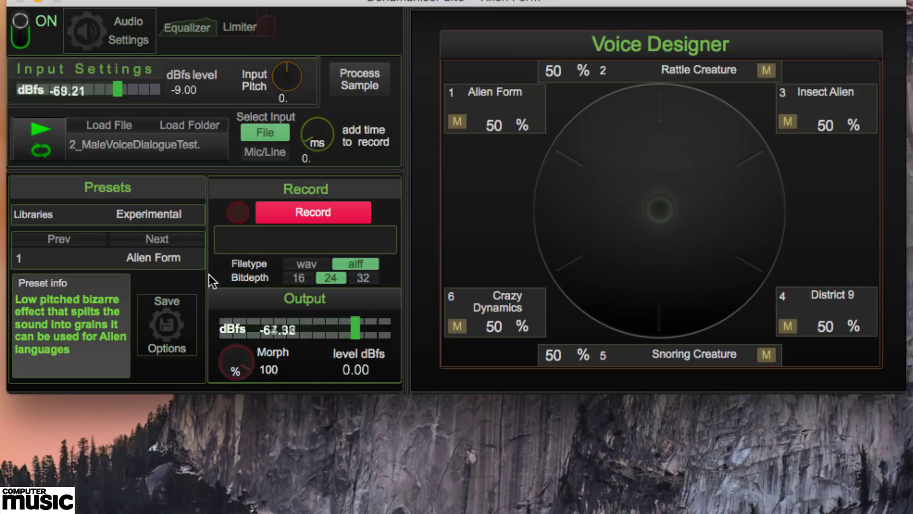
pyautogui.click(158, 259)
pyautogui.click(125, 344)
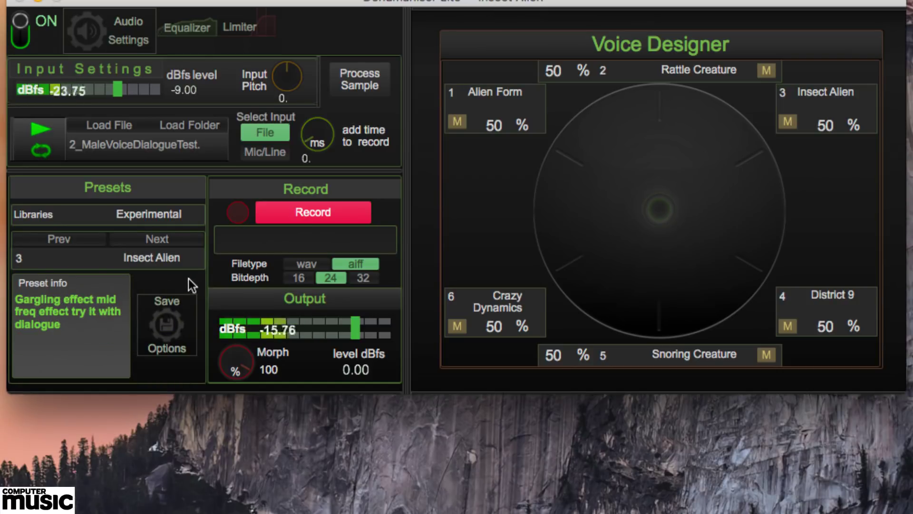
pyautogui.click(176, 241)
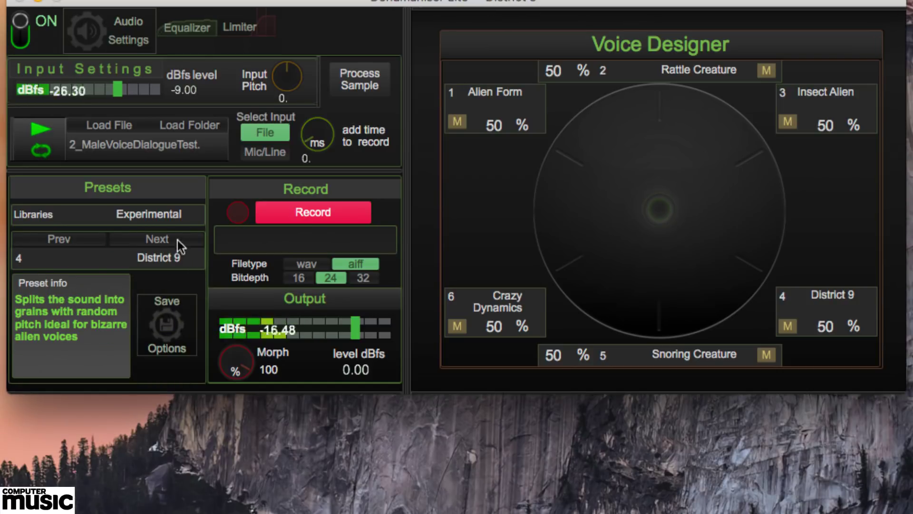
pyautogui.click(178, 237)
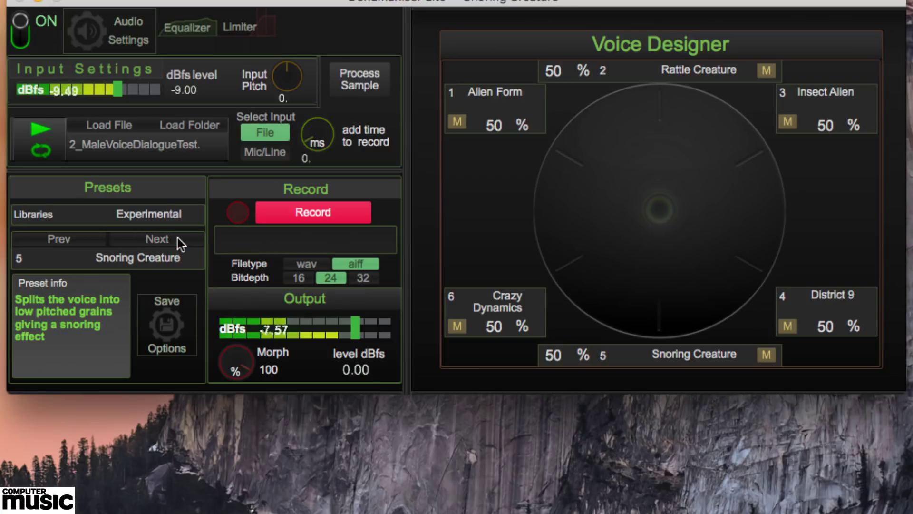
# Step: Audition 7 Robot, then load 8 Snake Voice
pyautogui.click(170, 257)
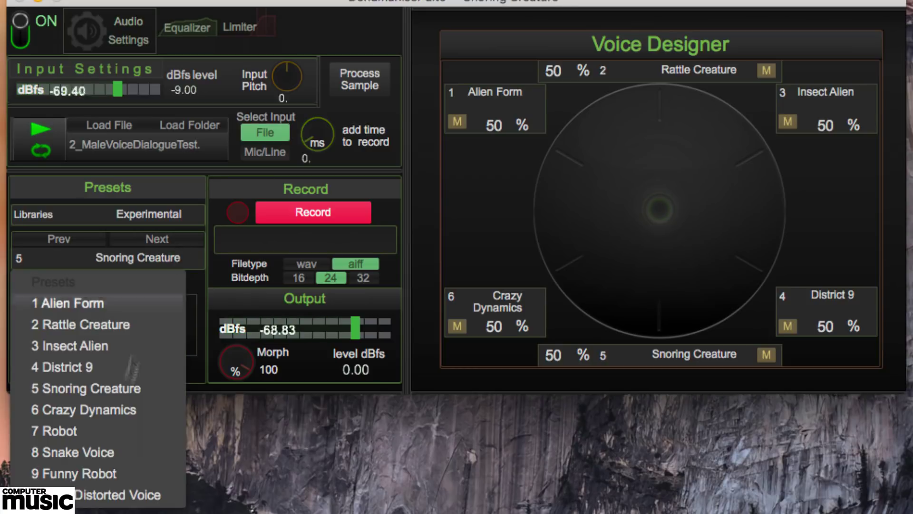
pyautogui.click(114, 432)
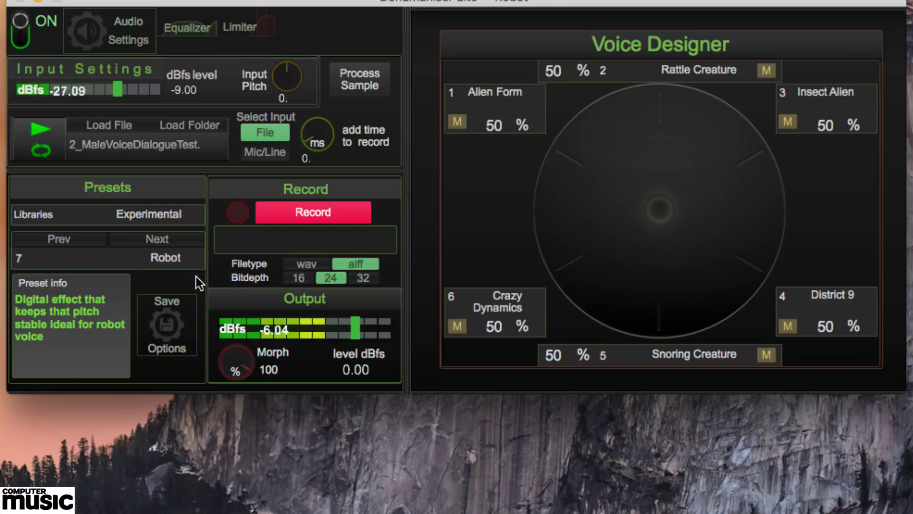
pyautogui.click(167, 260)
pyautogui.click(112, 455)
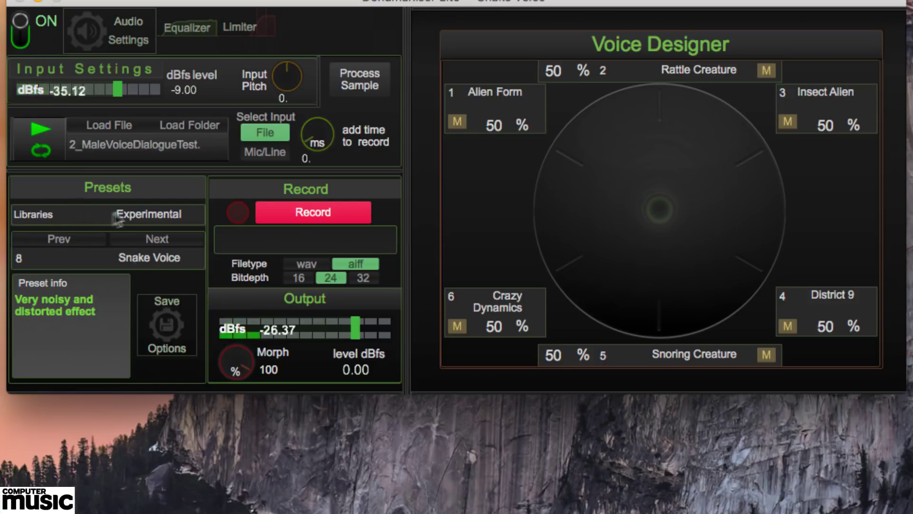
pyautogui.click(152, 215)
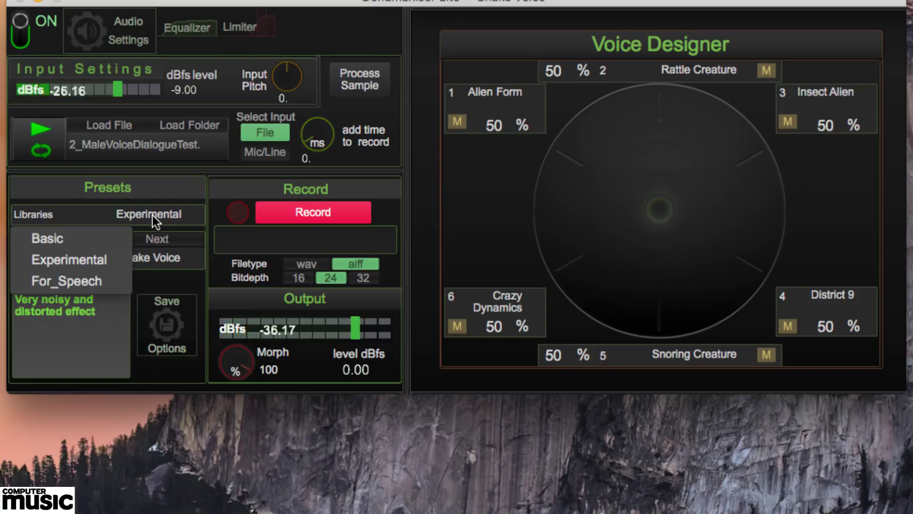
# Step: Audition For_Speech presets 2 Small Troll, 4 Talking Giant and 5 Talking goblin
pyautogui.click(90, 281)
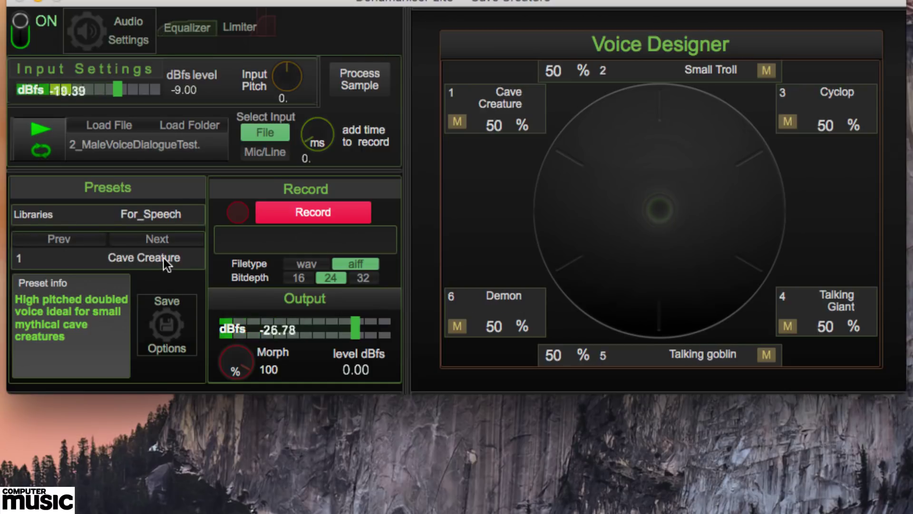
pyautogui.click(163, 257)
pyautogui.click(119, 325)
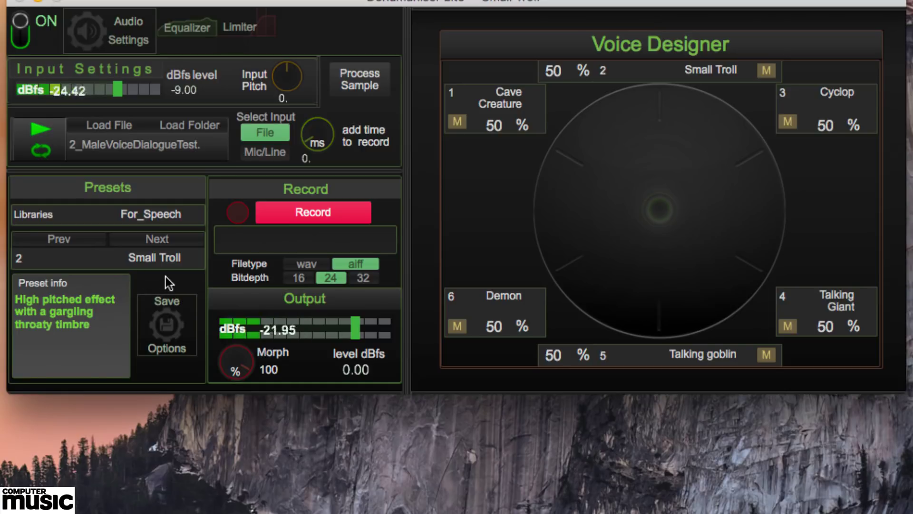
pyautogui.click(172, 257)
pyautogui.click(112, 367)
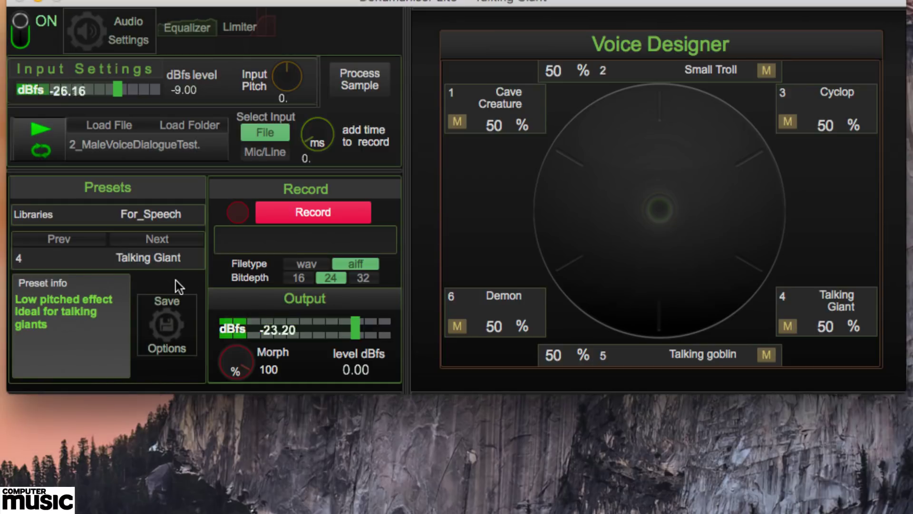
pyautogui.click(162, 258)
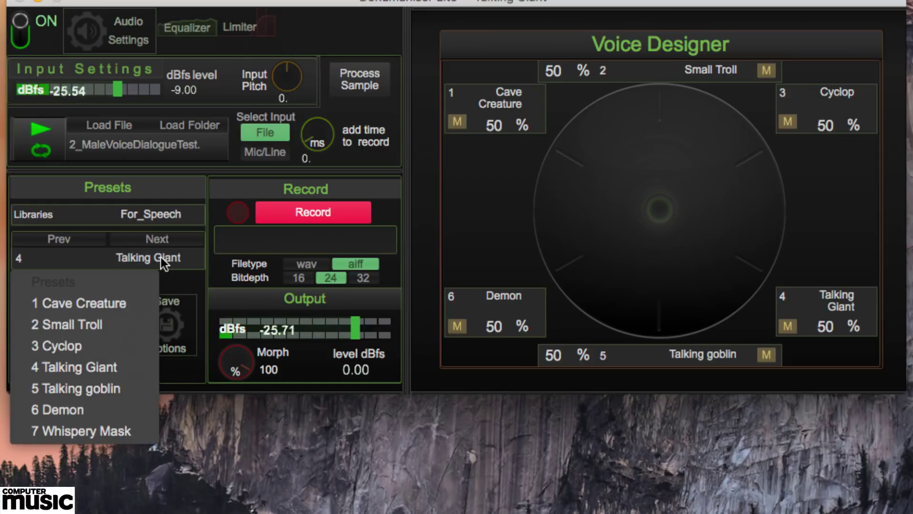
pyautogui.click(119, 392)
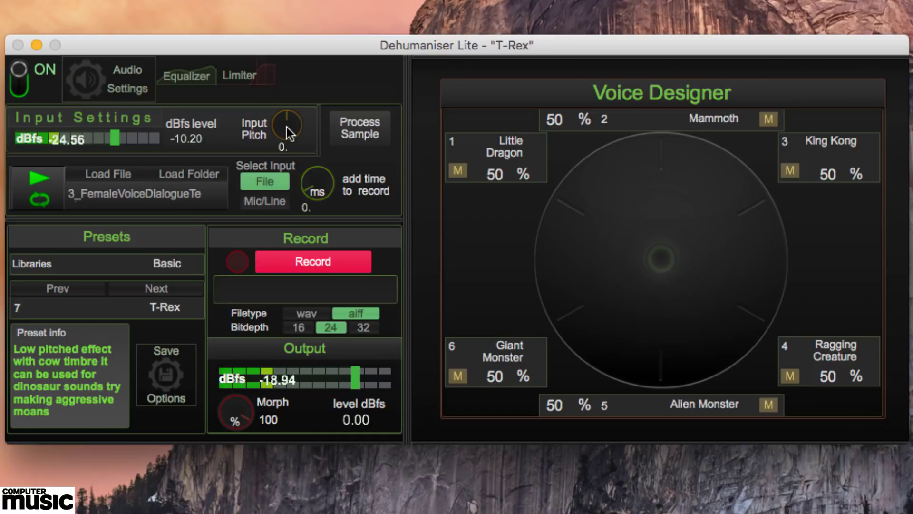
# Step: Set T-Rex input pitch to 8.16 and morph to 52, then open the equalizer
pyautogui.moveTo(286, 127); pyautogui.dragTo(286, 96)
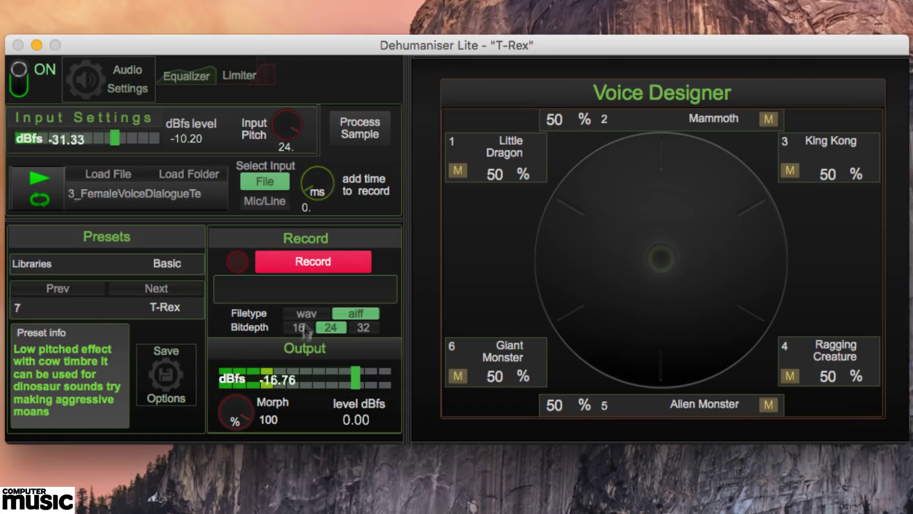
pyautogui.moveTo(243, 412); pyautogui.dragTo(243, 457)
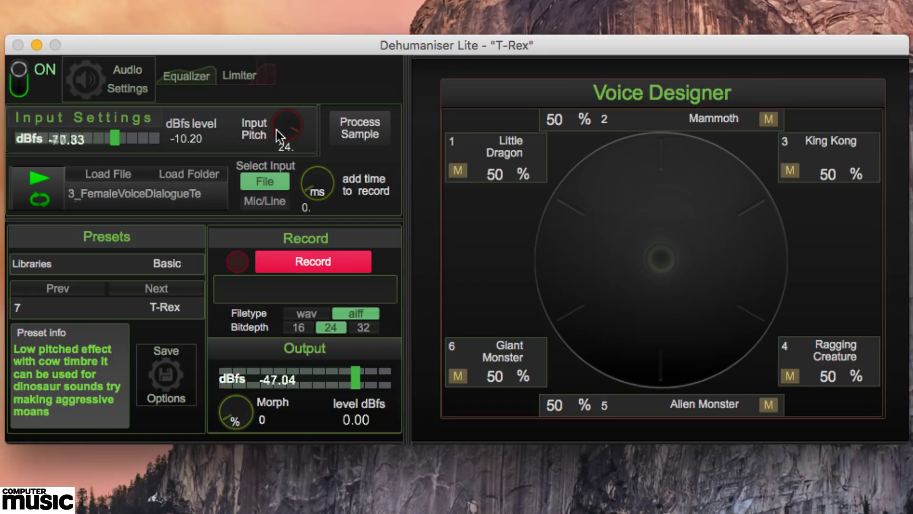
pyautogui.moveTo(287, 126); pyautogui.dragTo(287, 161)
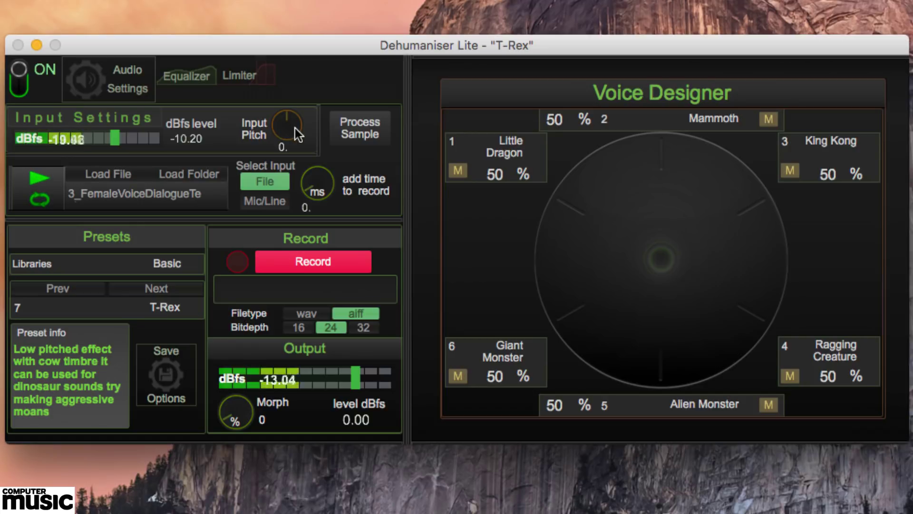
pyautogui.moveTo(295, 128); pyautogui.dragTo(295, 120)
pyautogui.moveTo(242, 419); pyautogui.dragTo(242, 412)
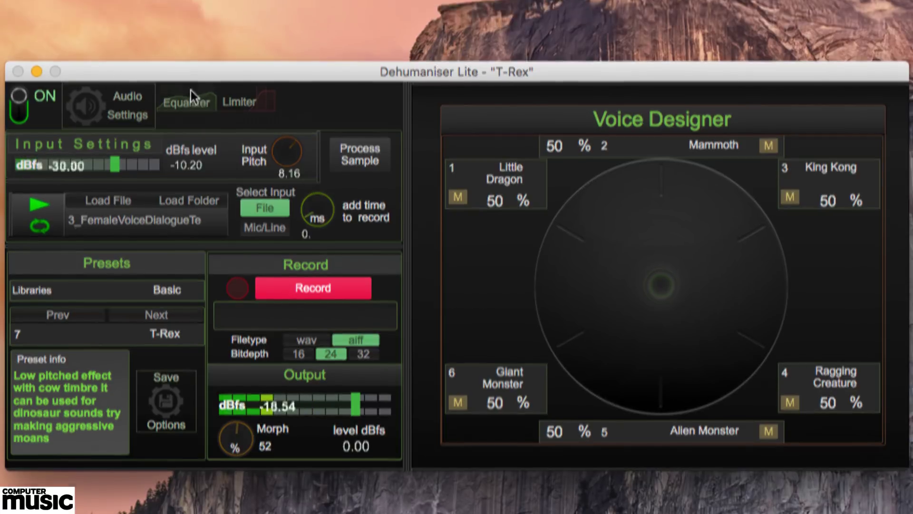
pyautogui.click(187, 76)
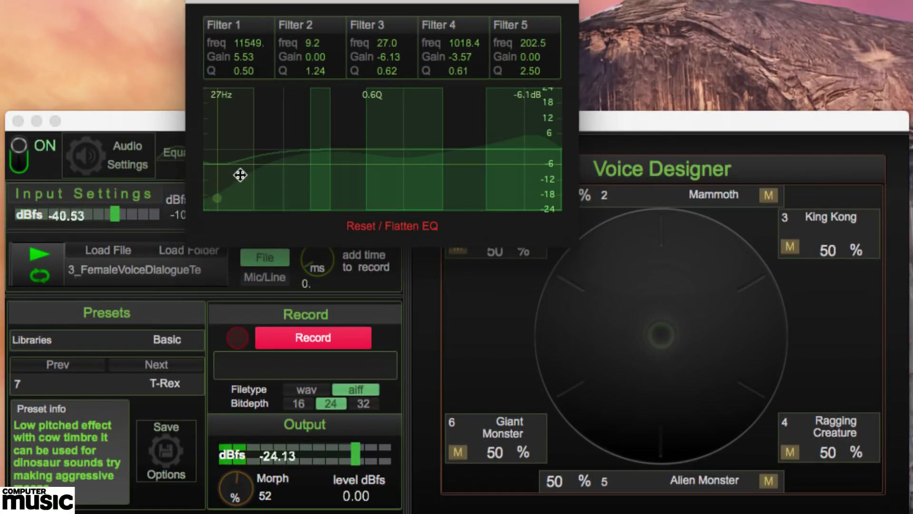
# Step: Boost Filter 3's lows, set Filter 1 to 7416.2 Hz at 8.44 dB, and check the limiter's Smooth Response
pyautogui.moveTo(240, 174); pyautogui.dragTo(243, 138)
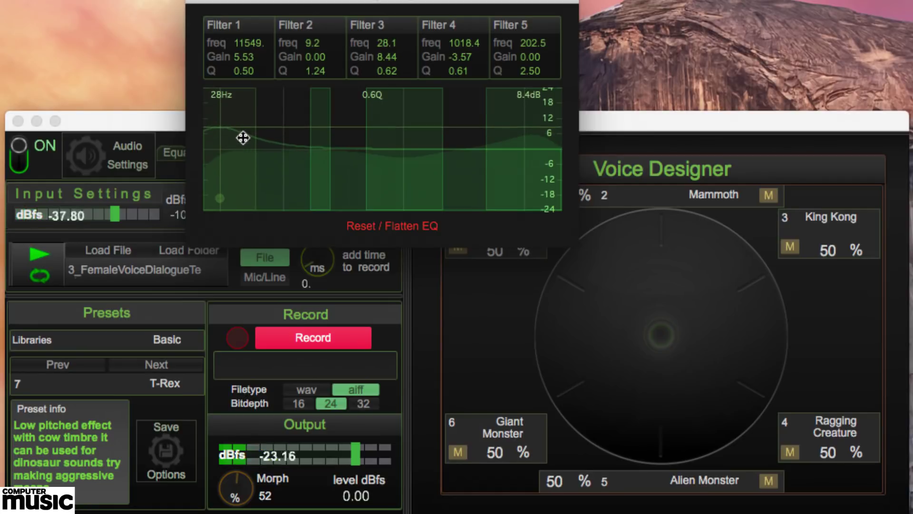
pyautogui.moveTo(516, 187); pyautogui.dragTo(492, 179)
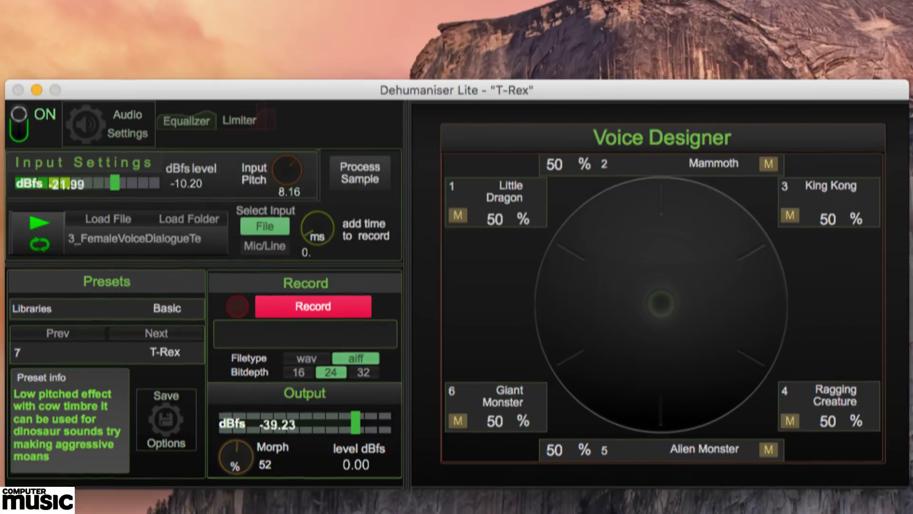
pyautogui.click(239, 120)
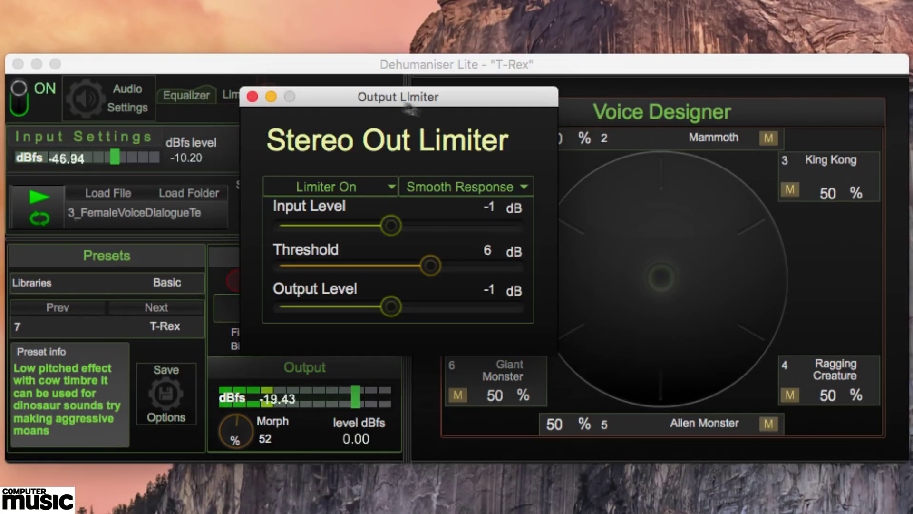
pyautogui.click(492, 186)
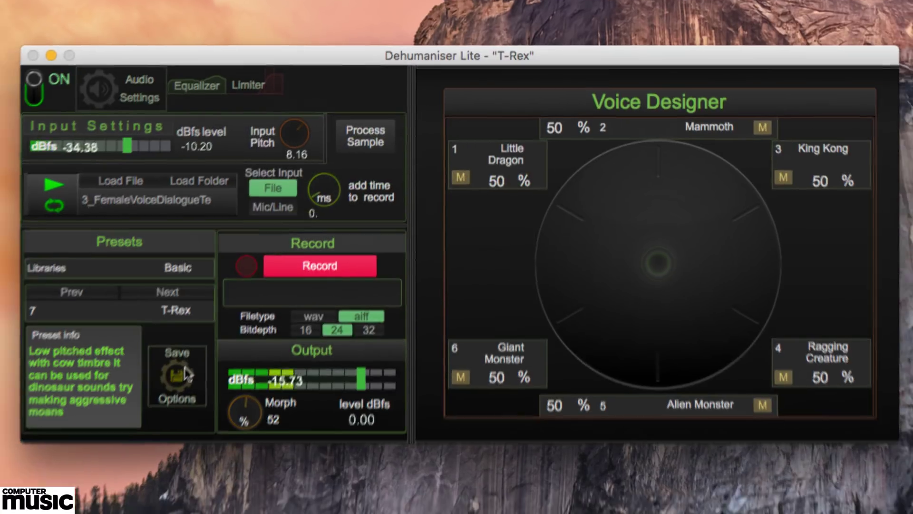
# Step: Save the current settings as a new preset named 'CM preset'
pyautogui.click(184, 370)
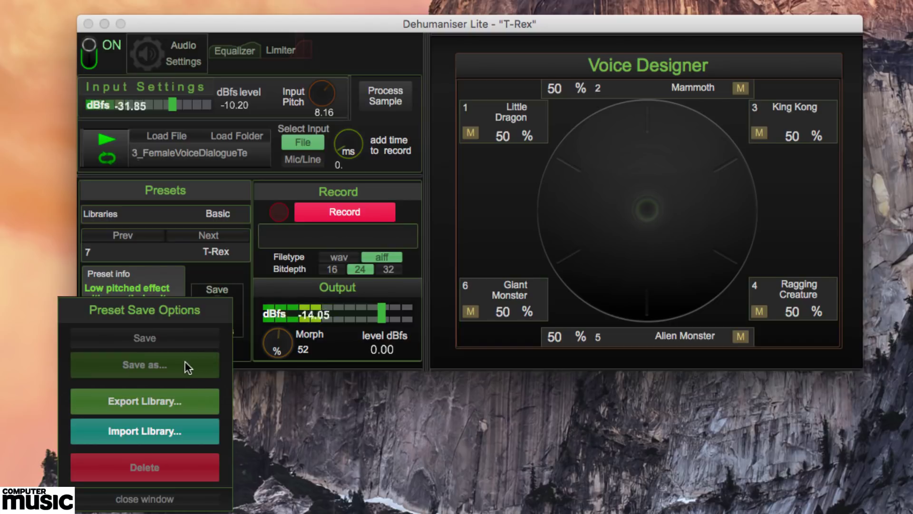
pyautogui.click(184, 362)
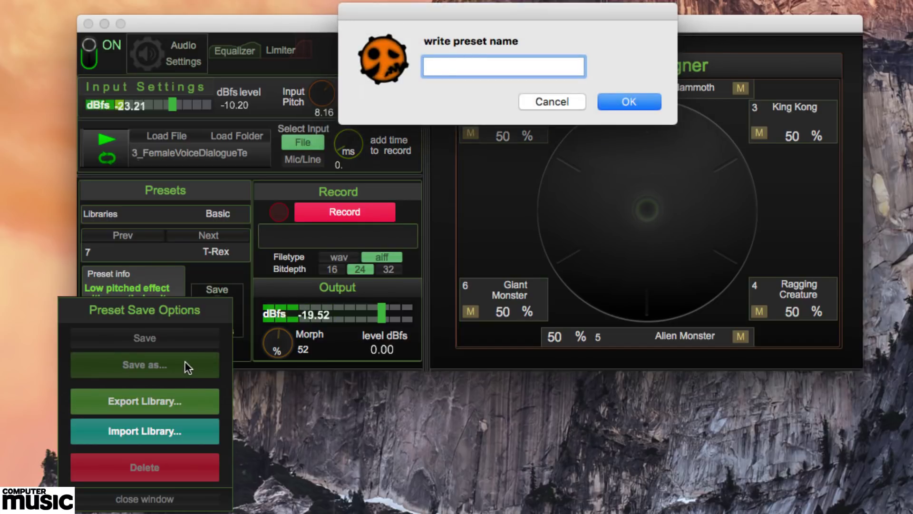
pyautogui.press('Return')
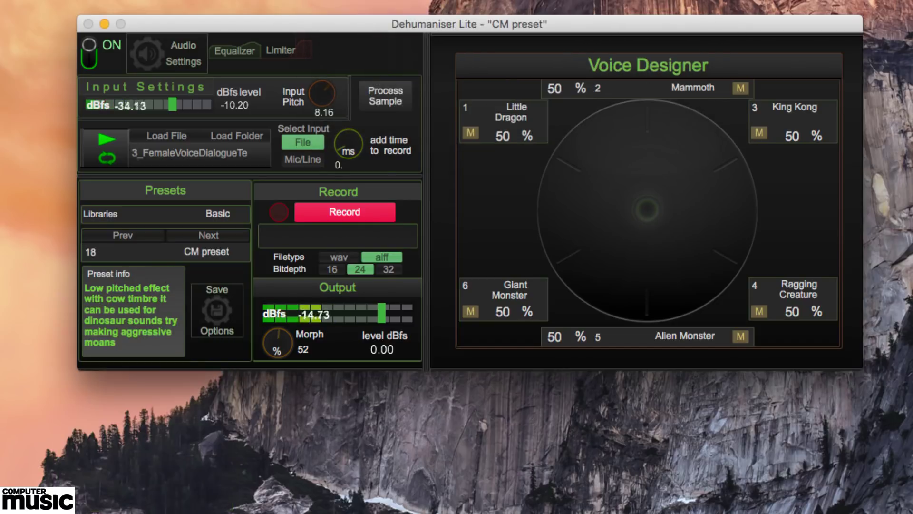
# Step: Load the Dragon preset, then switch back to the saved CM preset
pyautogui.click(200, 251)
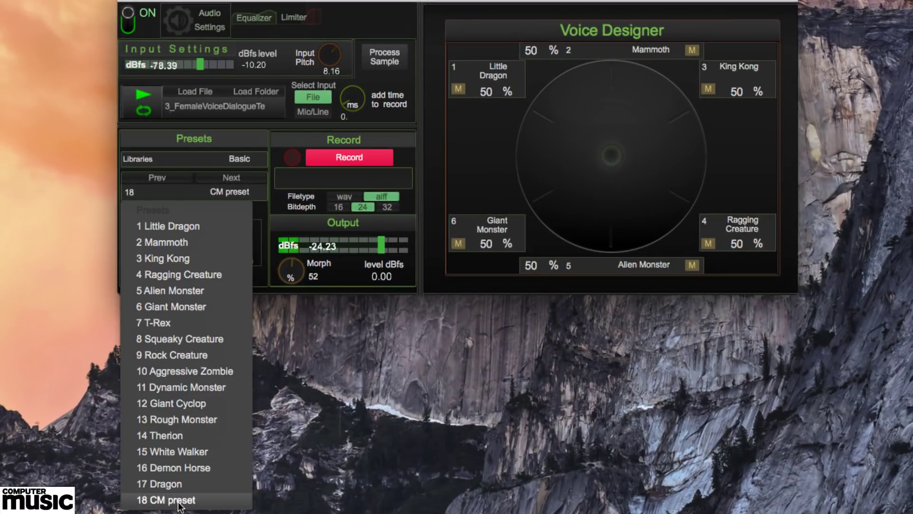
pyautogui.click(185, 484)
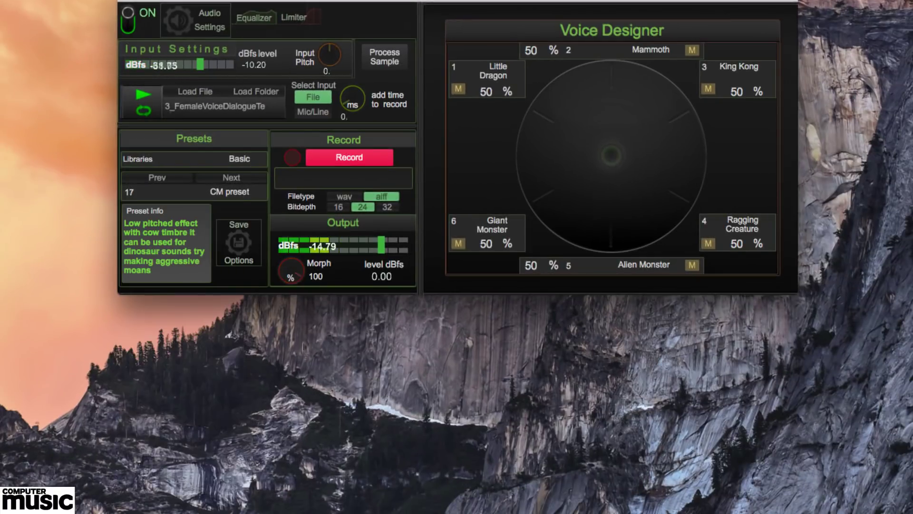
pyautogui.click(235, 190)
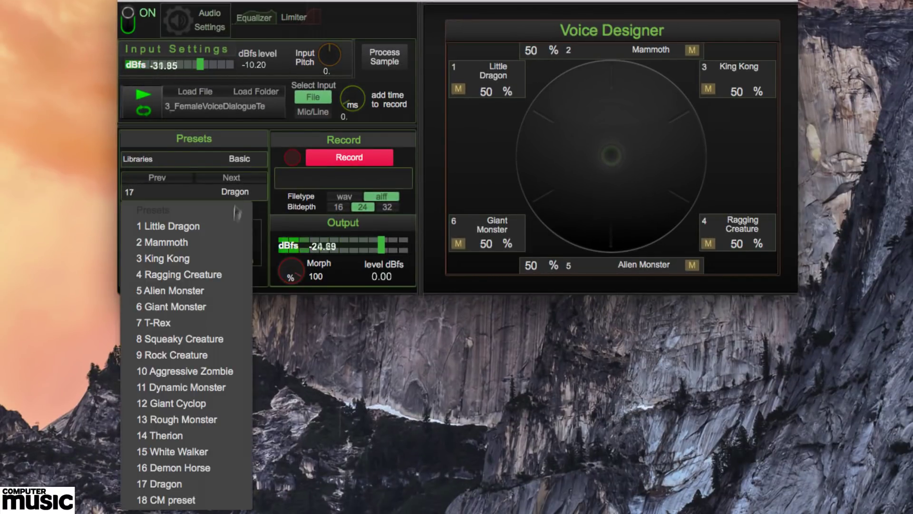
pyautogui.click(199, 496)
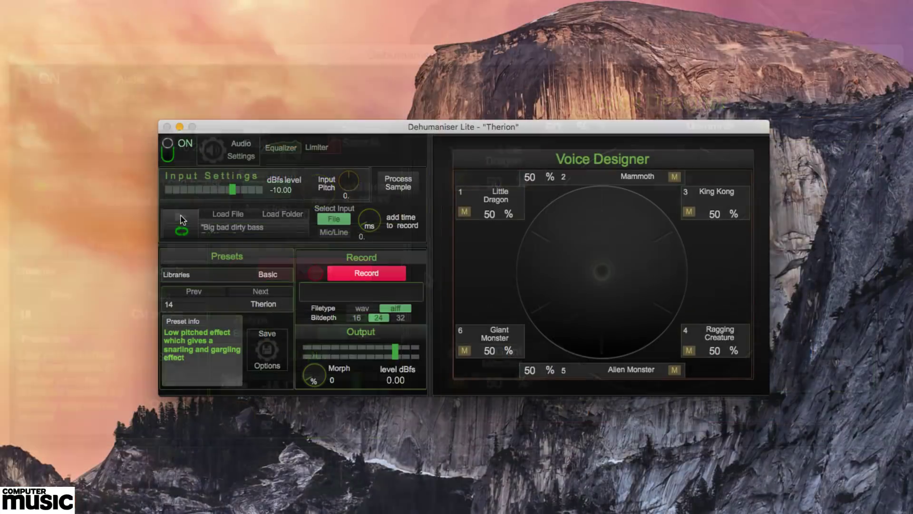
# Step: Raise Morph to 100 and browse the King Kong, Mammoth and Little Dragon slot presets without changing them
pyautogui.moveTo(320, 377); pyautogui.dragTo(321, 342)
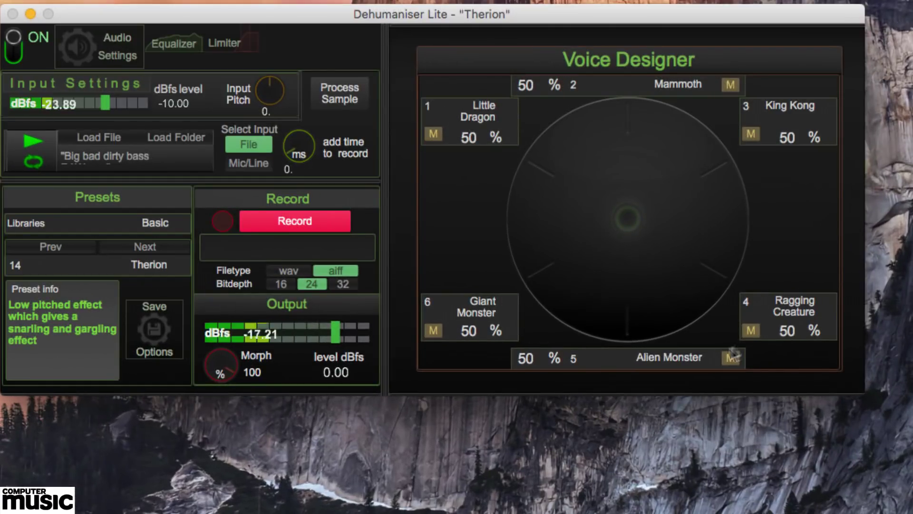
pyautogui.click(791, 106)
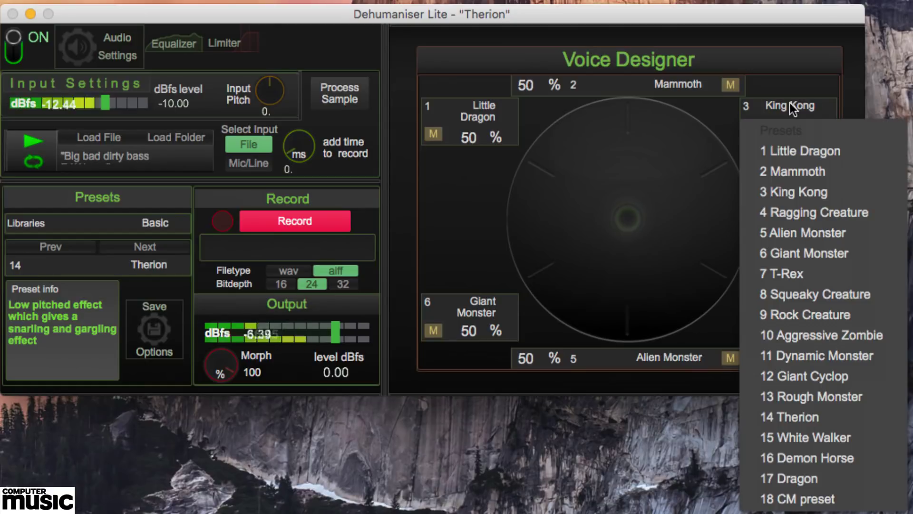
pyautogui.click(666, 85)
pyautogui.click(475, 116)
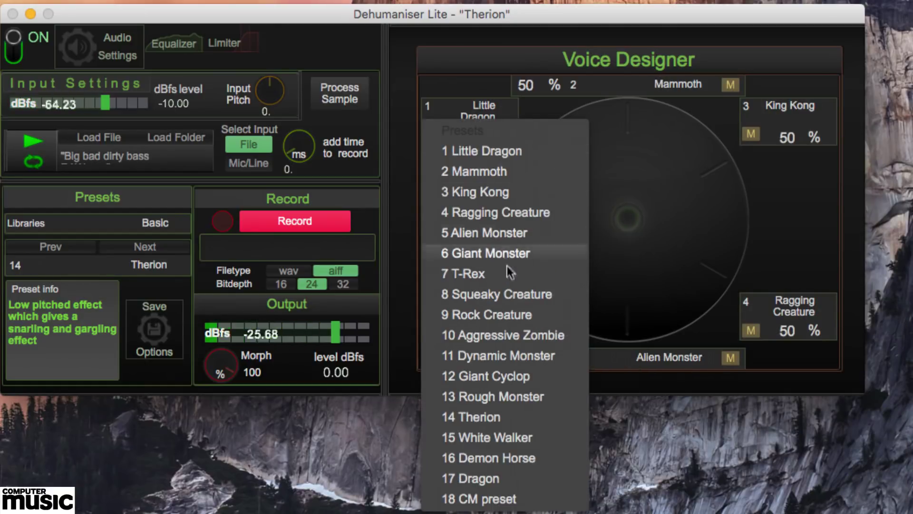
pyautogui.click(807, 200)
# Step: Move the Voice Designer puck to Giant Monster 84%, Alien Monster 58%, Little Dragon 52%, King Kong 14%, then stop playback
pyautogui.moveTo(616, 219); pyautogui.dragTo(542, 148)
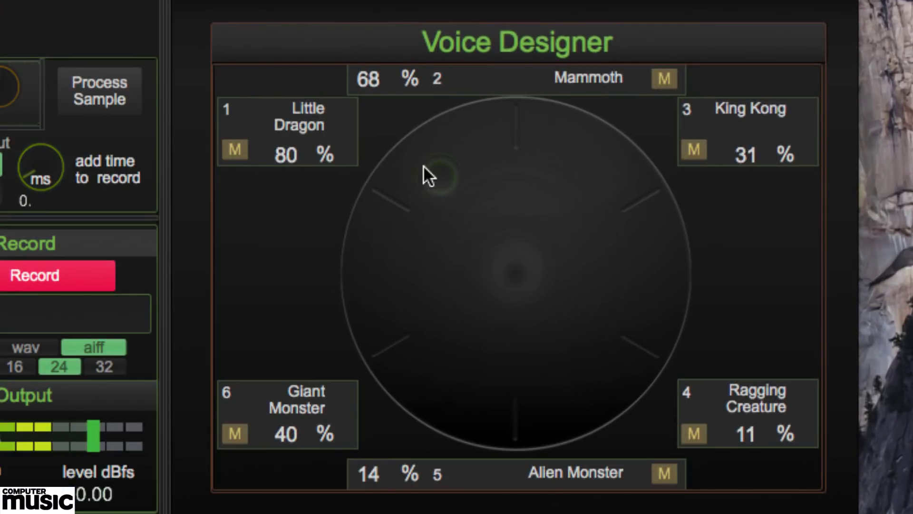
pyautogui.moveTo(423, 165); pyautogui.dragTo(548, 430)
pyautogui.moveTo(541, 390); pyautogui.dragTo(528, 437)
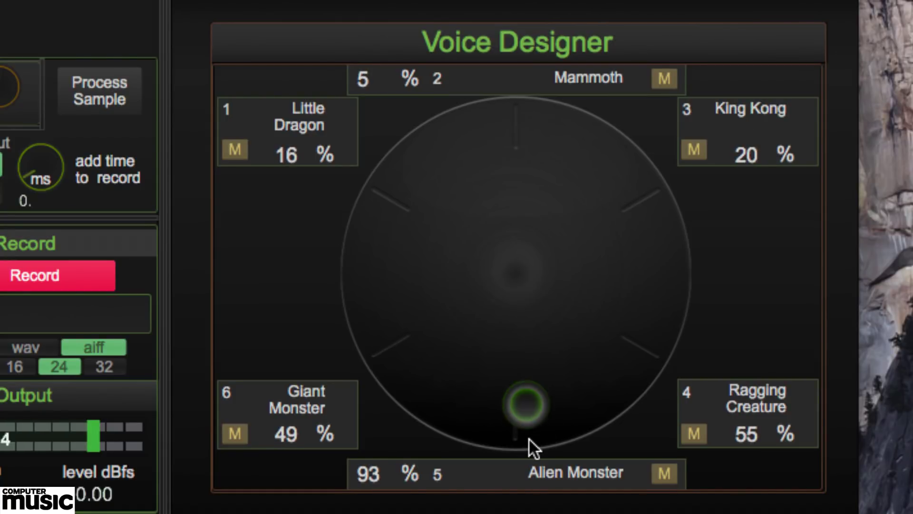
pyautogui.moveTo(521, 404); pyautogui.dragTo(644, 365)
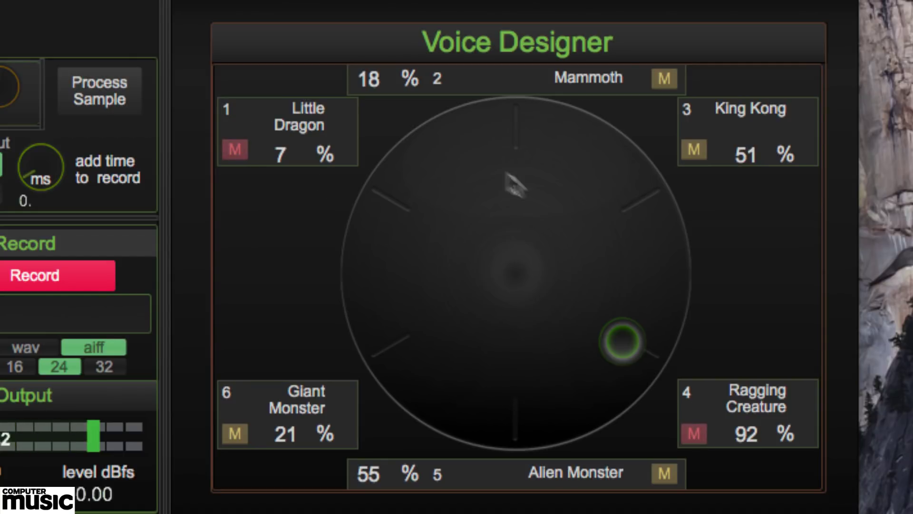
pyautogui.moveTo(623, 342); pyautogui.dragTo(421, 189)
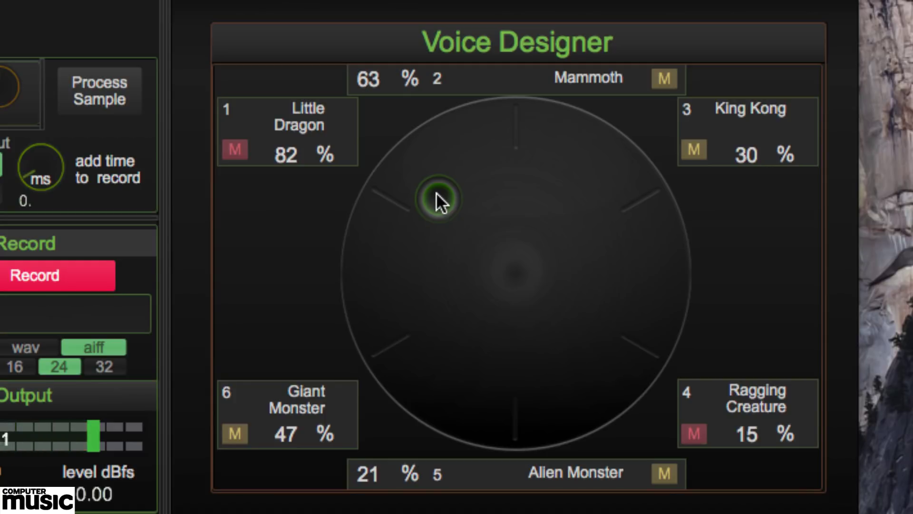
pyautogui.moveTo(436, 193); pyautogui.dragTo(411, 357)
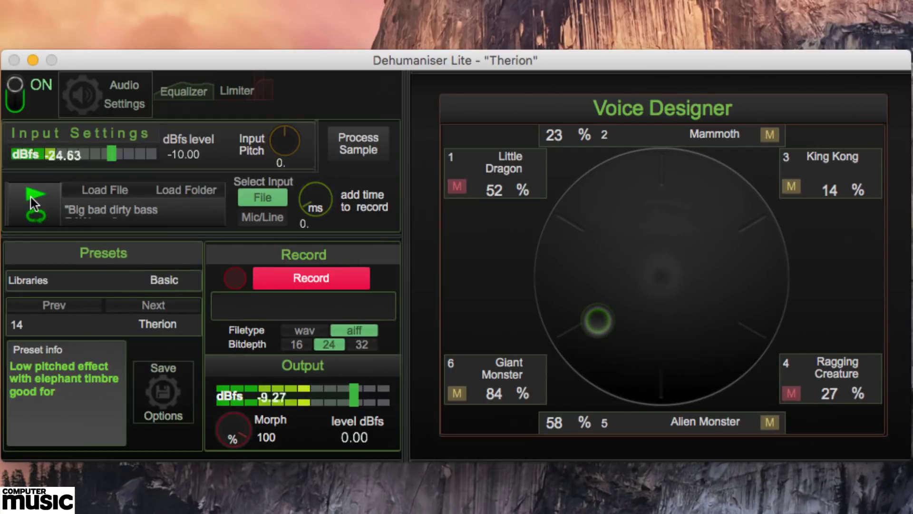
pyautogui.click(30, 197)
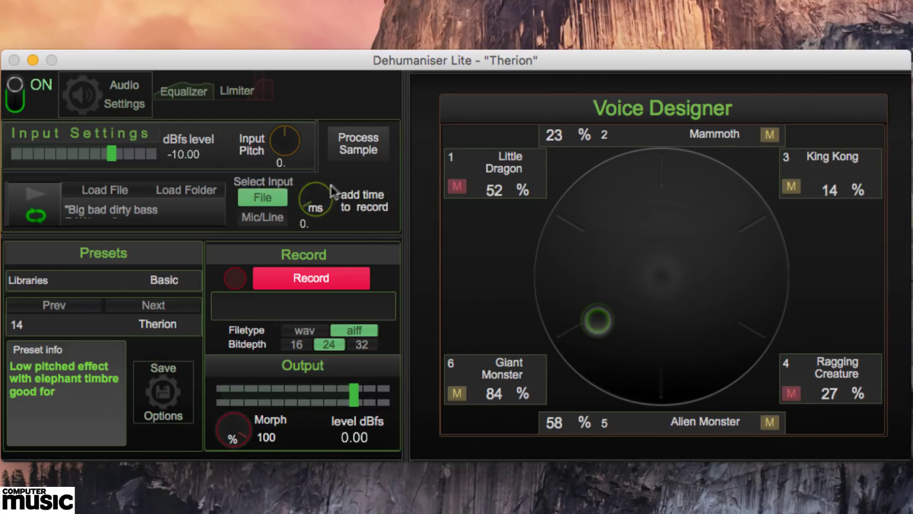
# Step: Set add time to record to 1600 ms and render the bass sample to the Dehumaniser folder
pyautogui.moveTo(320, 196); pyautogui.dragTo(321, 167)
pyautogui.click(360, 143)
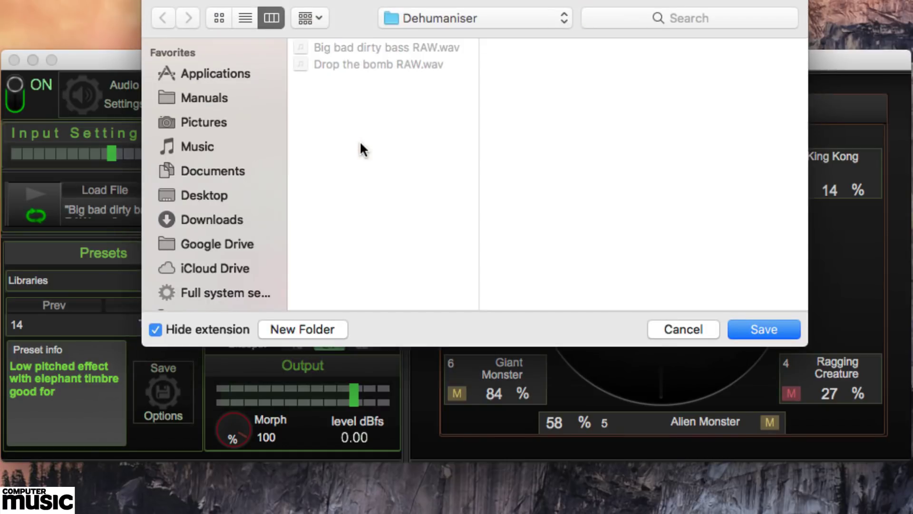
pyautogui.press('Return')
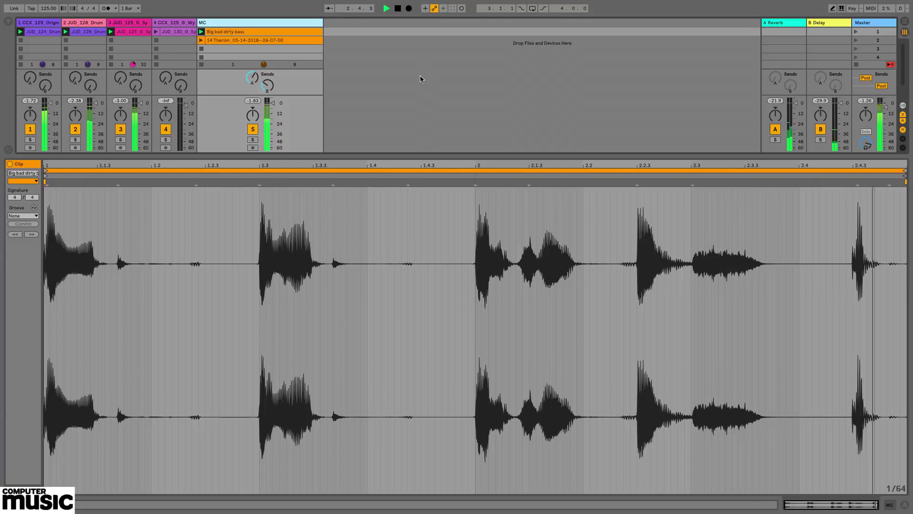
# Step: Play the 14 Therion clip and compare it with the Big bad dirty bass and track 3 clips
pyautogui.click(201, 41)
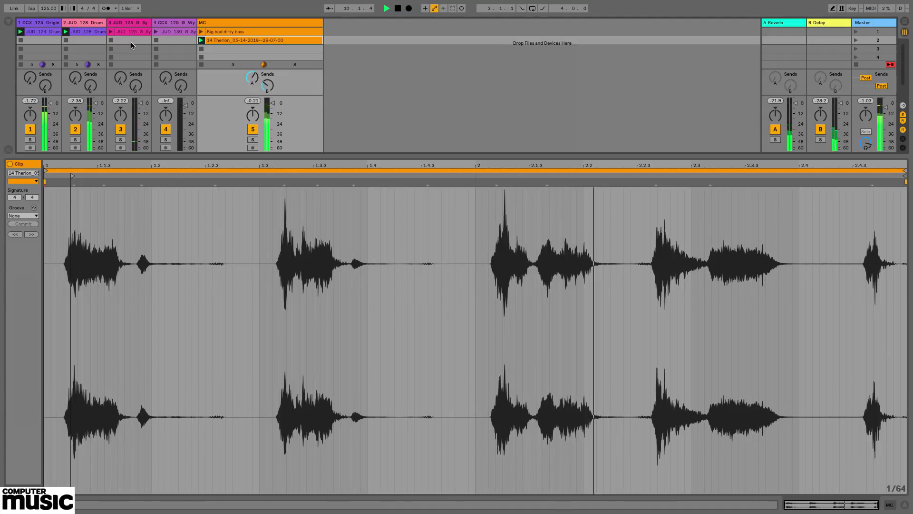
pyautogui.click(202, 32)
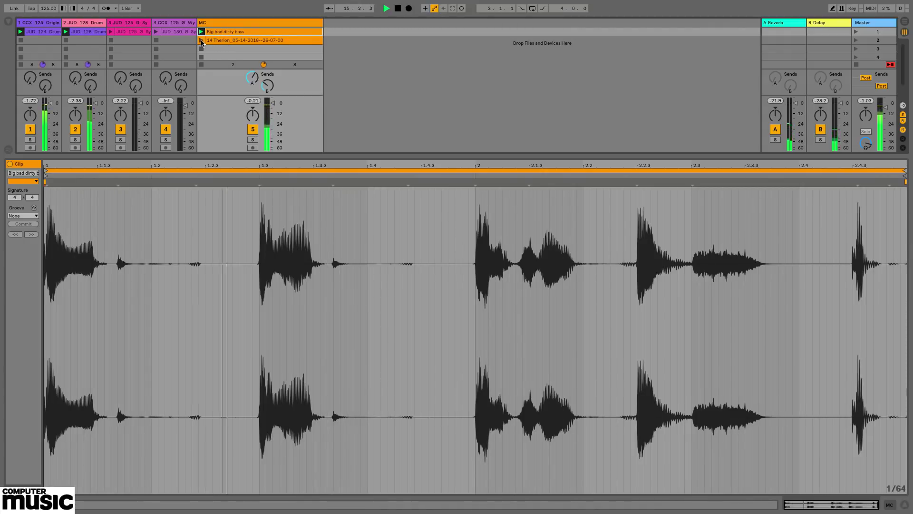
pyautogui.click(201, 40)
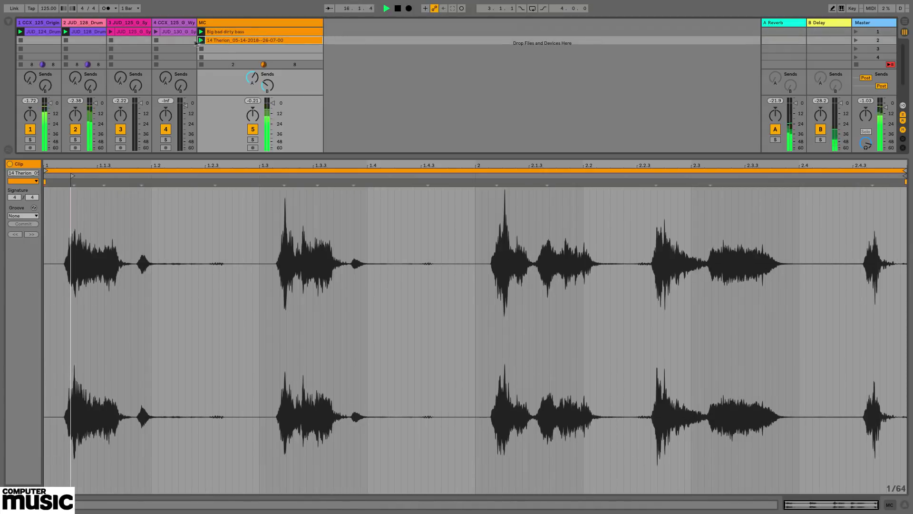
pyautogui.click(110, 31)
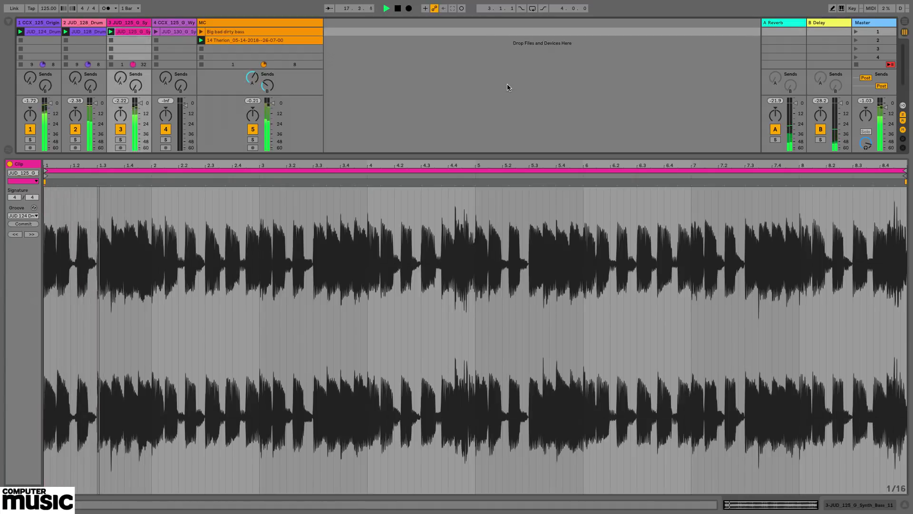
pyautogui.click(287, 38)
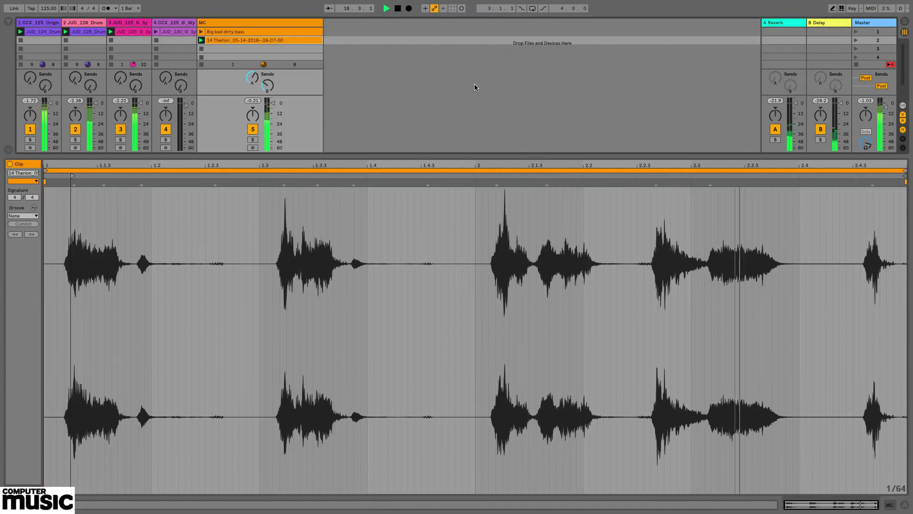